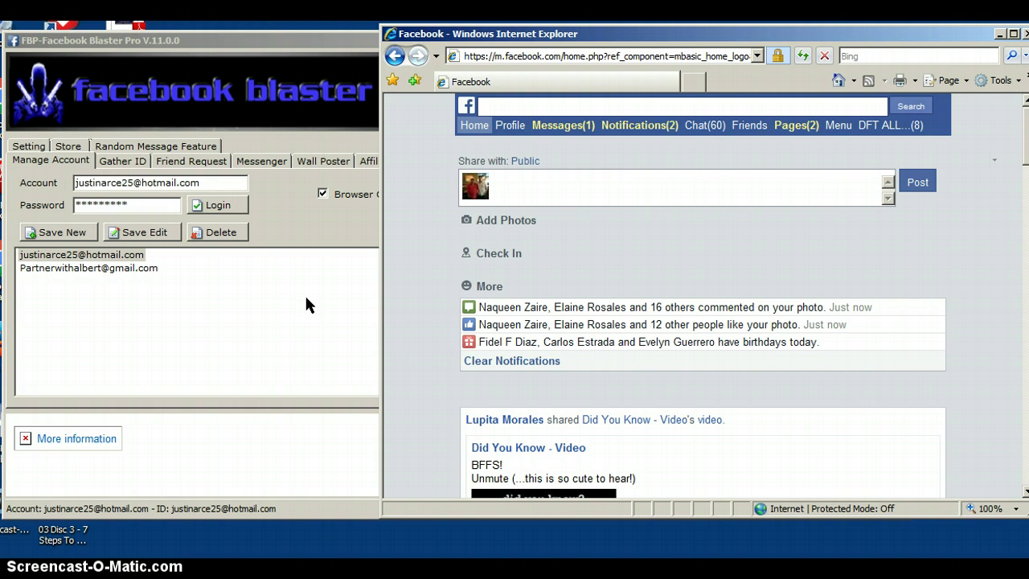
Step: Bring up the account manager and select the first saved account in the list
left_click(37, 148)
left_click(49, 148)
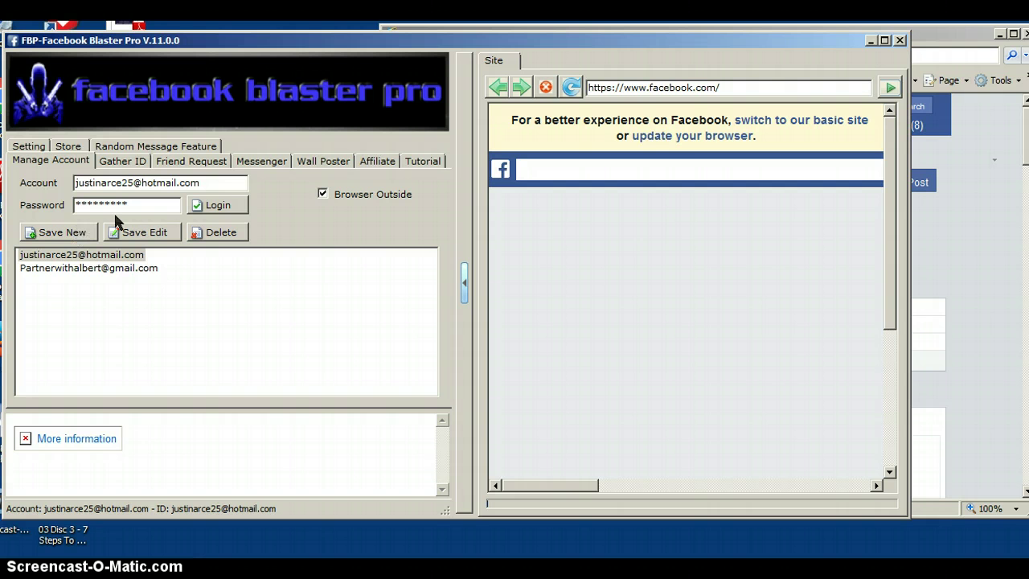
left_click(115, 268)
left_click(120, 255)
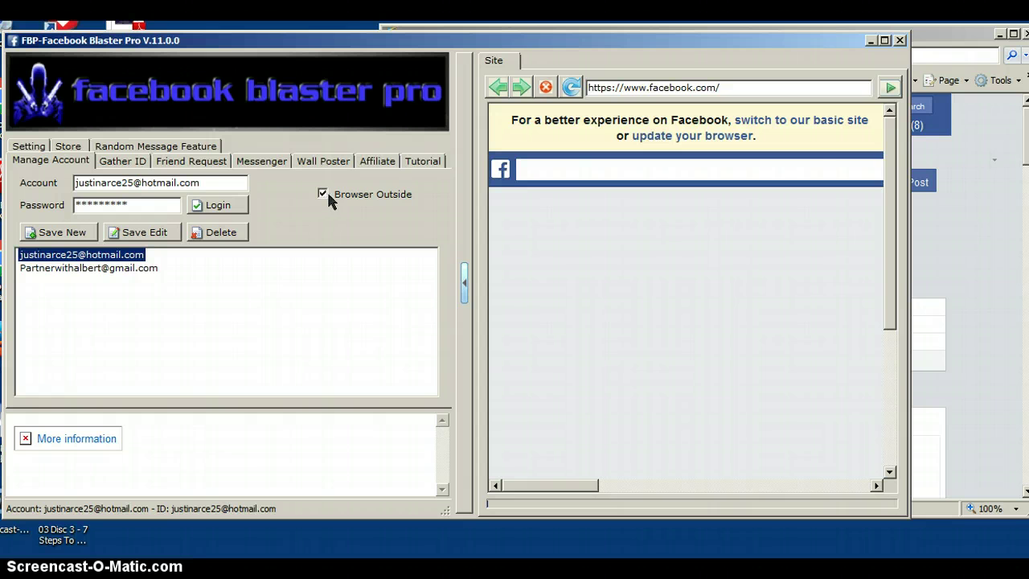
Step: Switch to Internet Explorer and look through the Facebook news feed for a post that shares a public page
left_click(958, 24)
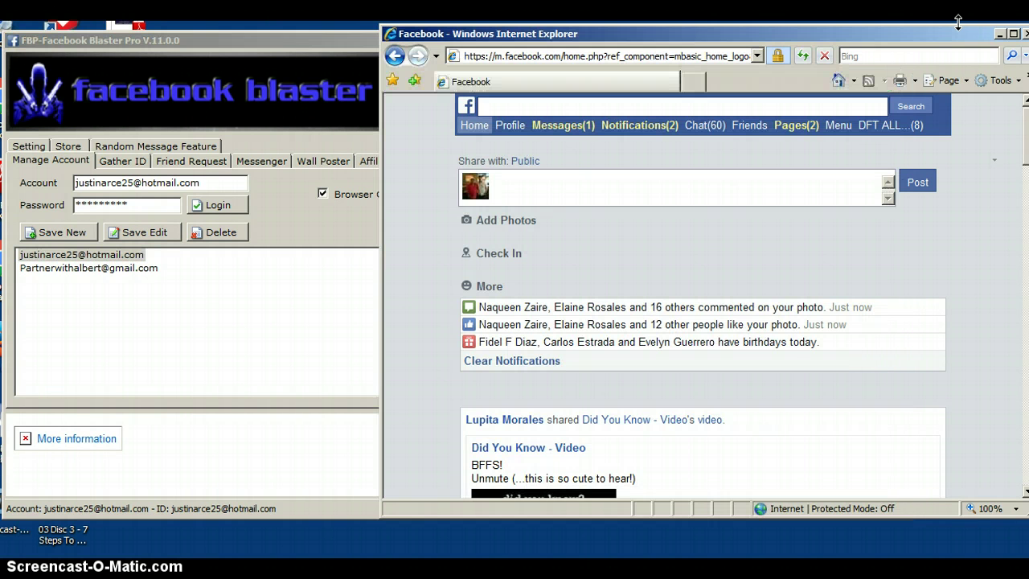
left_click(344, 40)
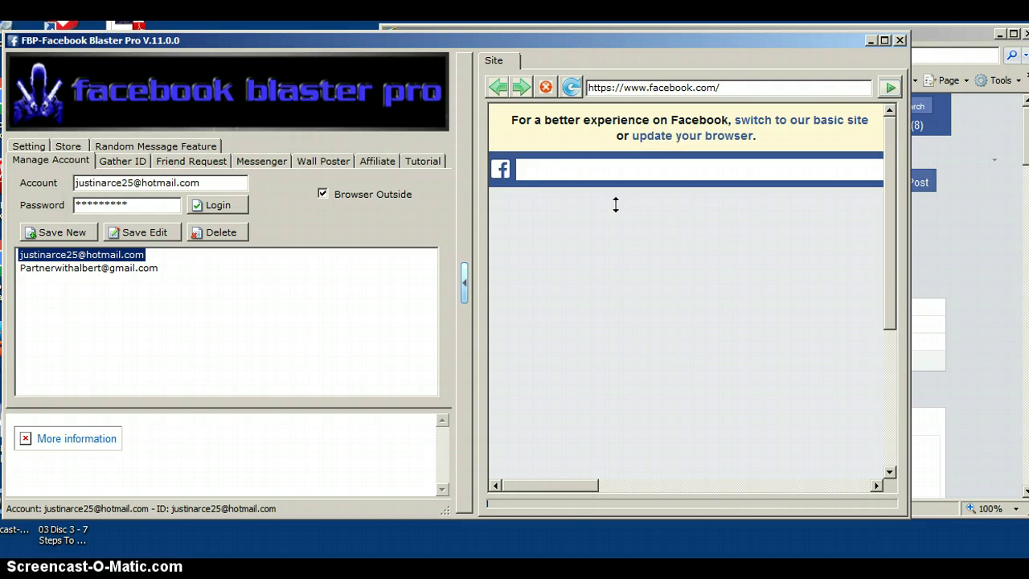
left_click(933, 22)
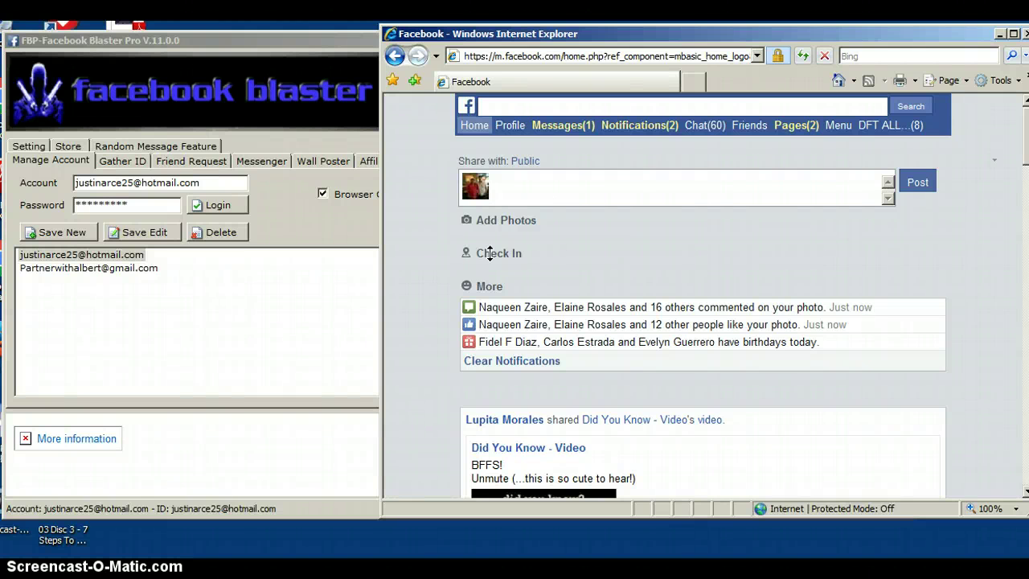
scroll(564, 257, "down", 3)
scroll(564, 257, "down", 10)
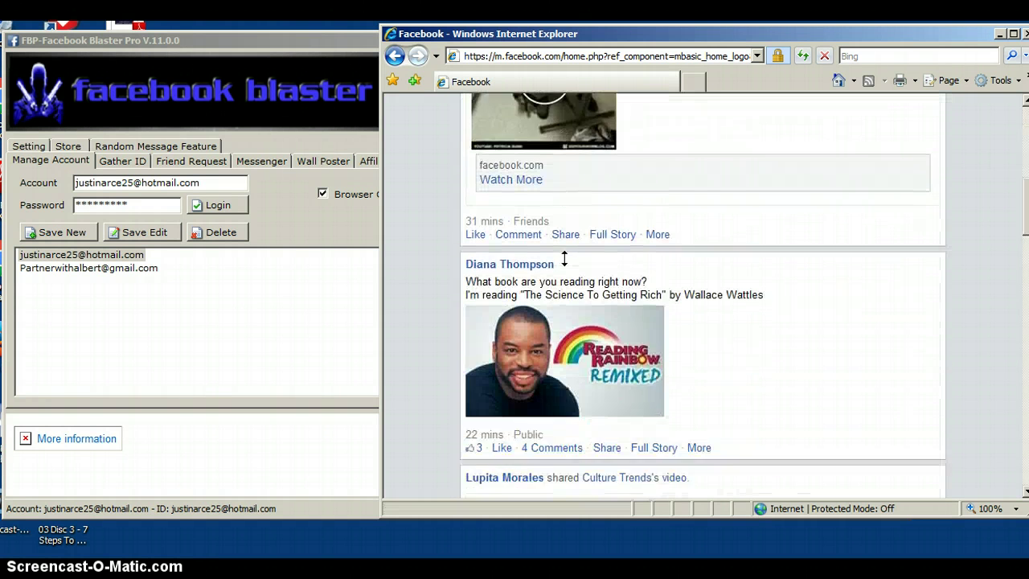
scroll(570, 251, "up", 13)
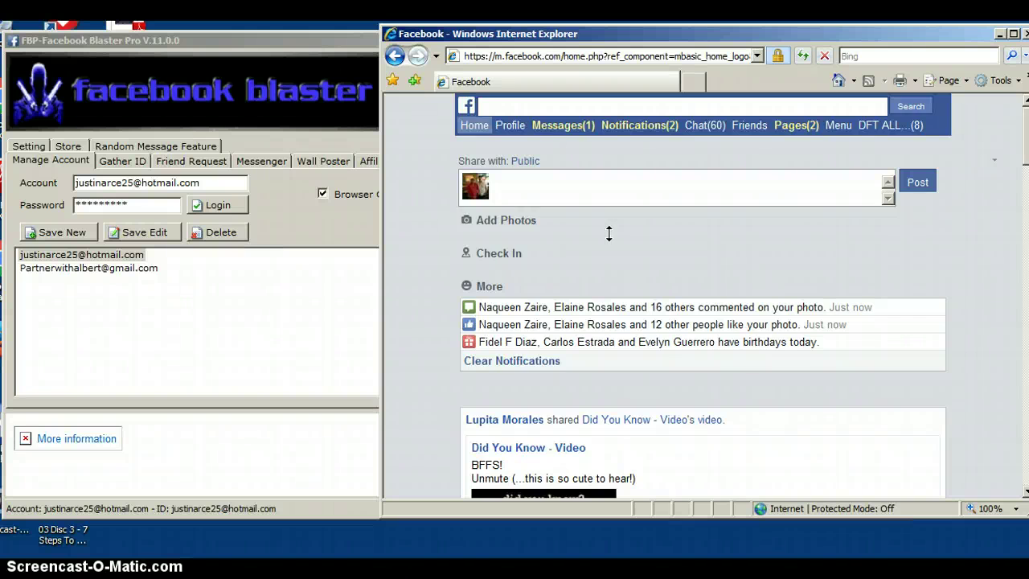
scroll(609, 233, "down", 5)
scroll(611, 235, "up", 4)
scroll(611, 235, "up", 1)
left_click(595, 108)
scroll(693, 367, "down", 5)
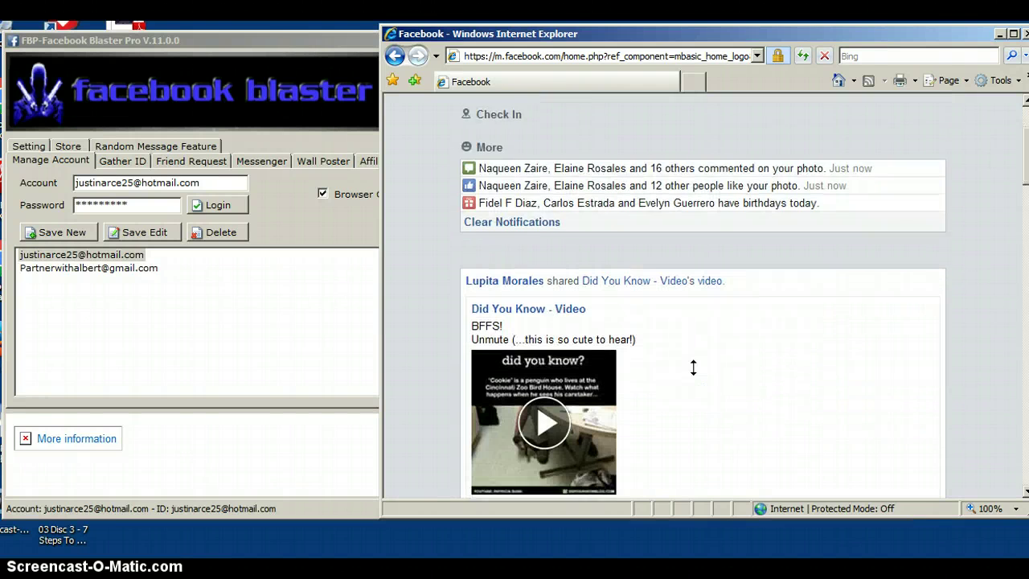
scroll(693, 367, "down", 4)
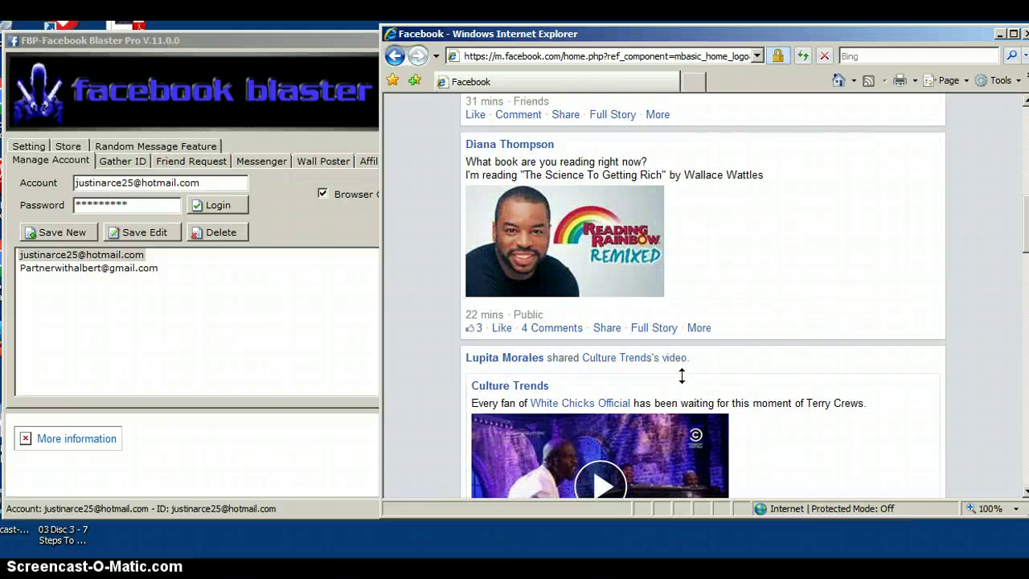
scroll(686, 362, "down", 6)
scroll(685, 363, "down", 1)
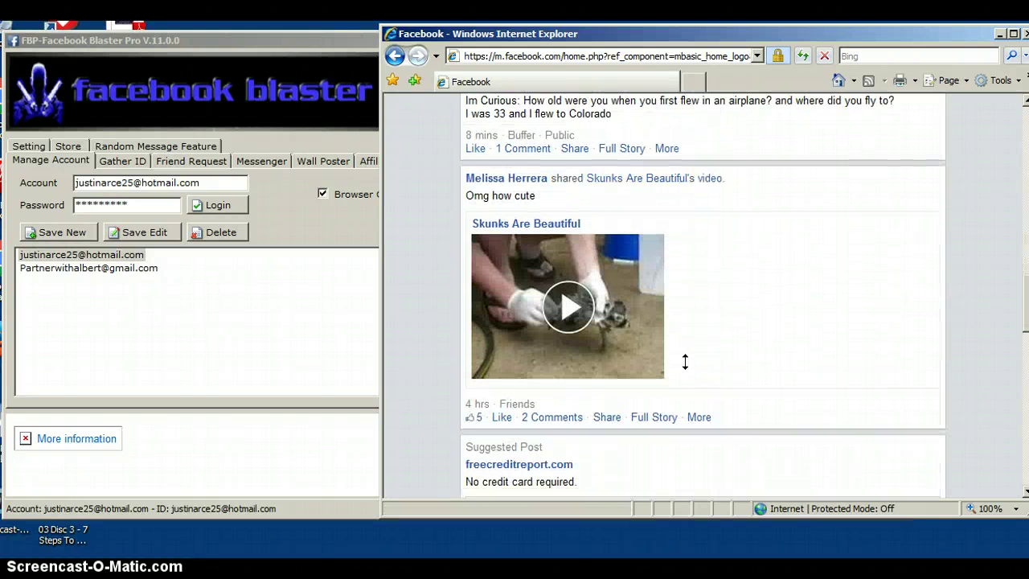
scroll(685, 363, "down", 4)
scroll(685, 357, "up", 5)
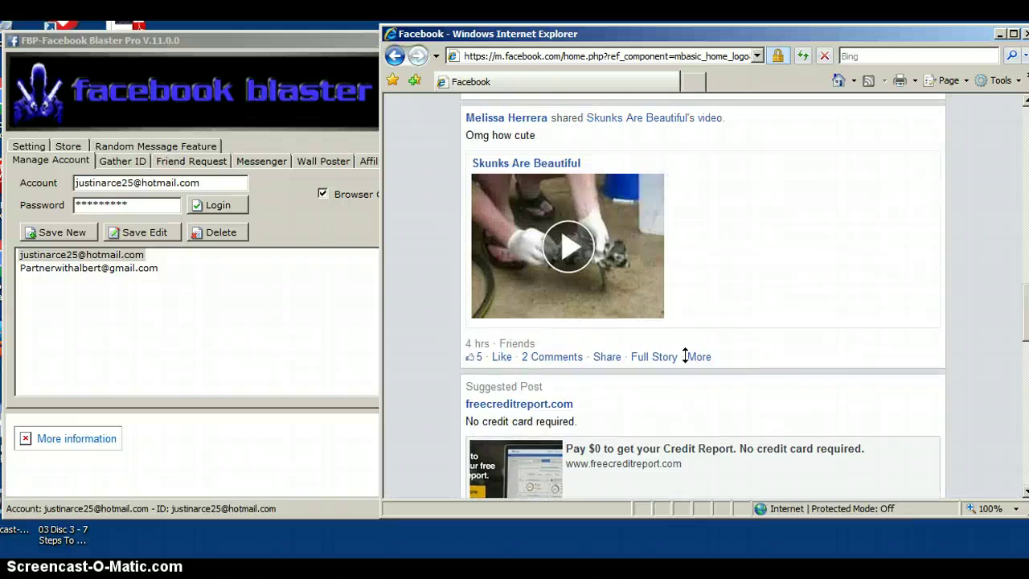
Step: Open the Skunks Are Beautiful page from the shared video post and load more of the page's posts
left_click(637, 238)
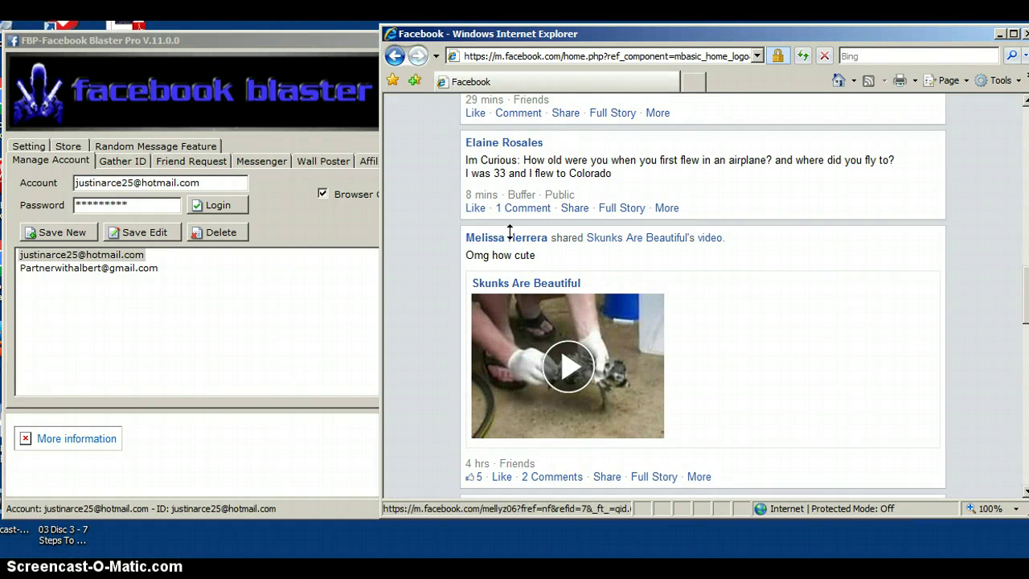
left_click(637, 237)
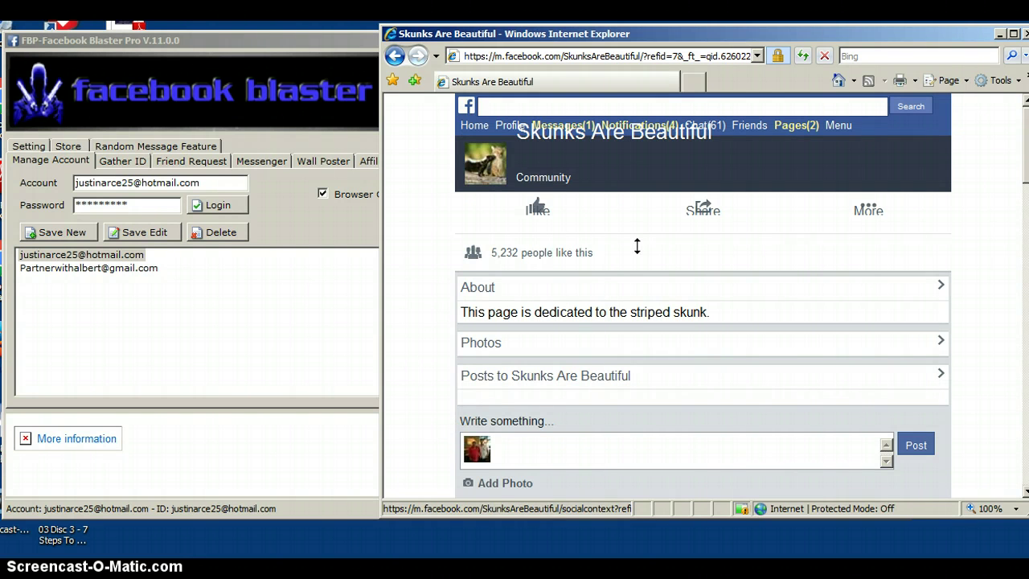
scroll(641, 243, "down", 3)
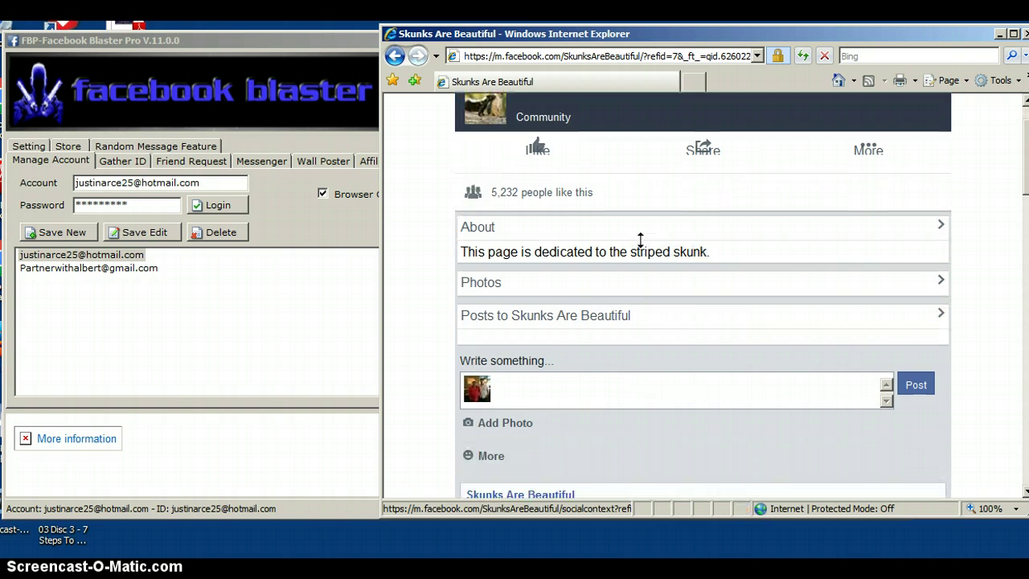
scroll(641, 240, "down", 3)
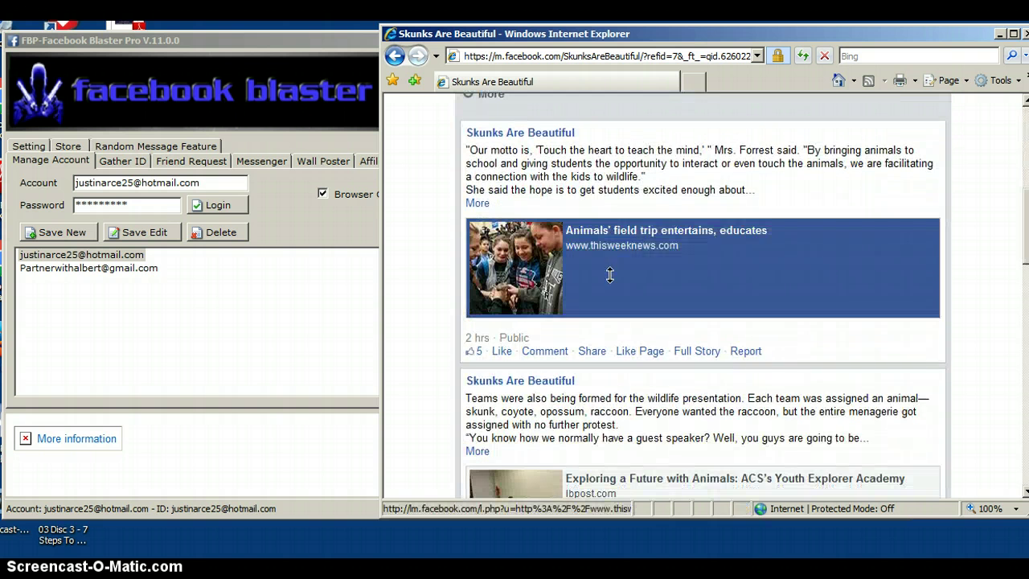
scroll(609, 281, "down", 3)
scroll(610, 281, "down", 4)
scroll(610, 280, "down", 4)
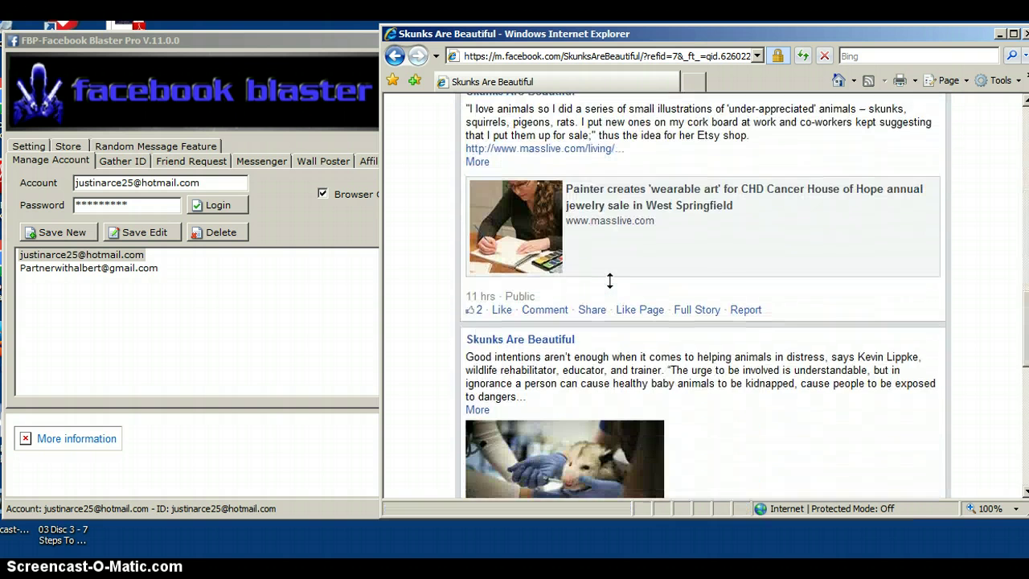
scroll(609, 281, "down", 4)
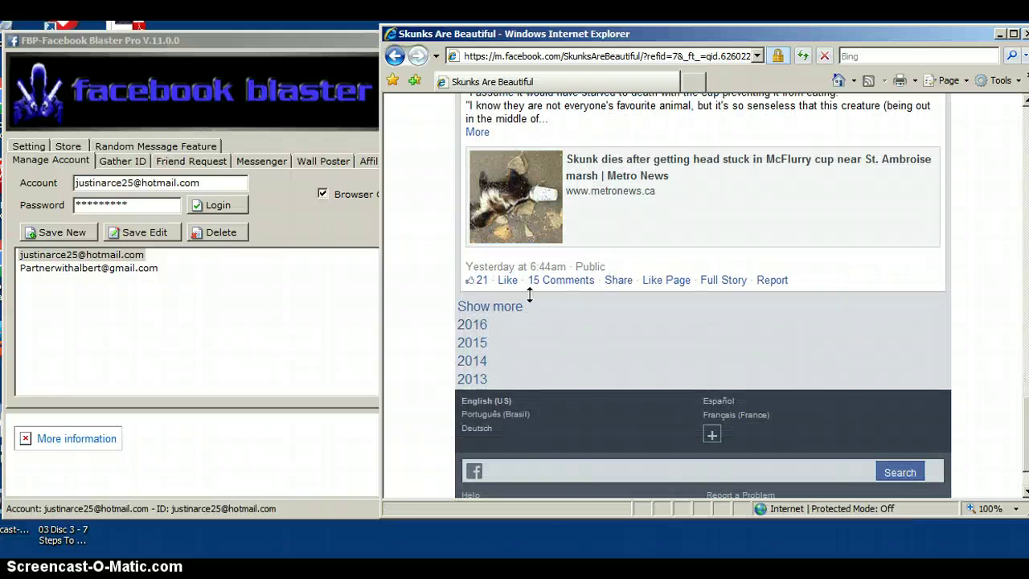
triple_click(478, 306)
left_click(479, 306)
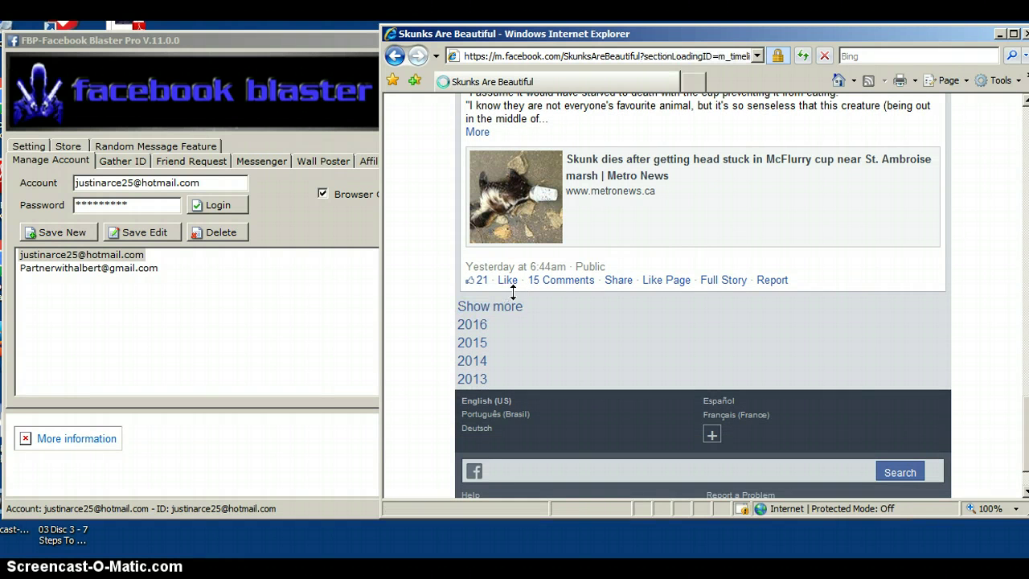
Step: Open the page's profile picture post and display the list of people who like it
scroll(556, 270, "down", 5)
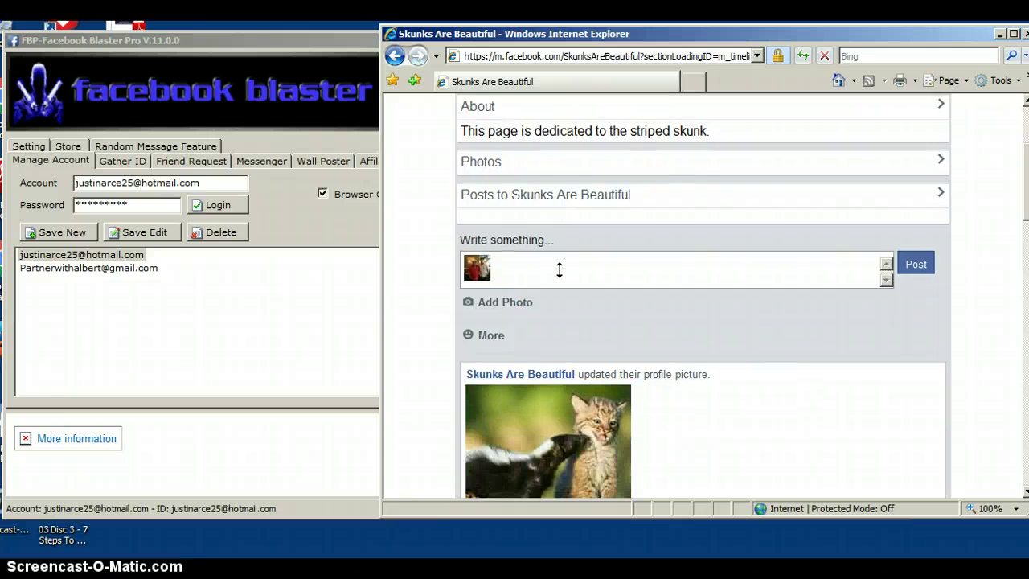
scroll(523, 274, "down", 1)
scroll(519, 268, "up", 2)
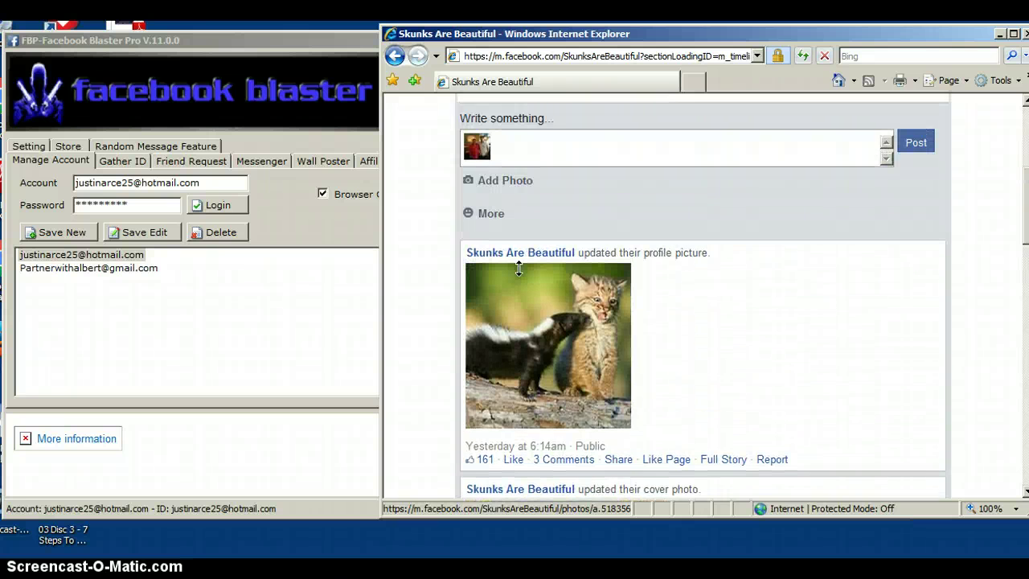
scroll(520, 268, "down", 1)
left_click(482, 299)
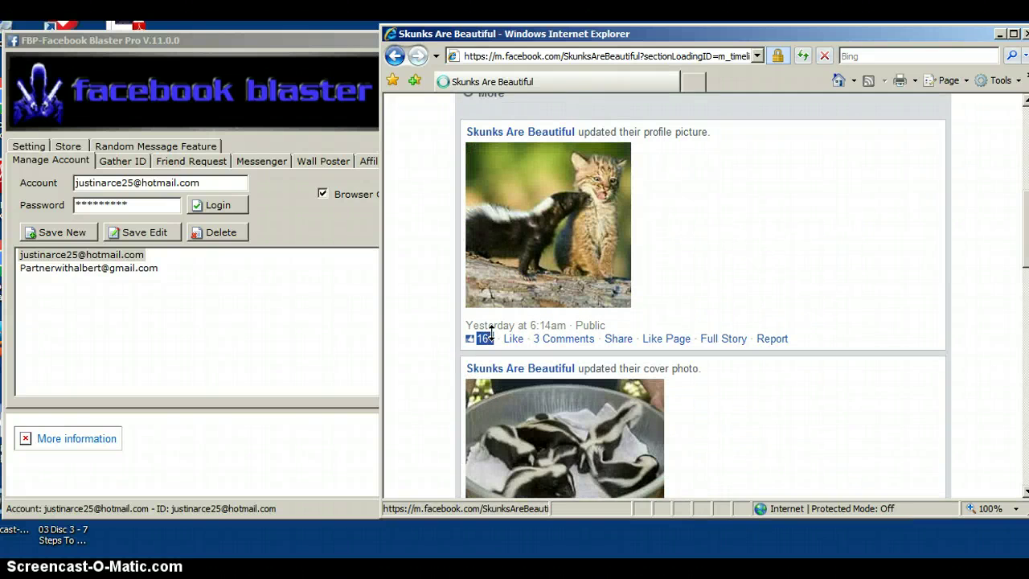
scroll(495, 331, "down", 4)
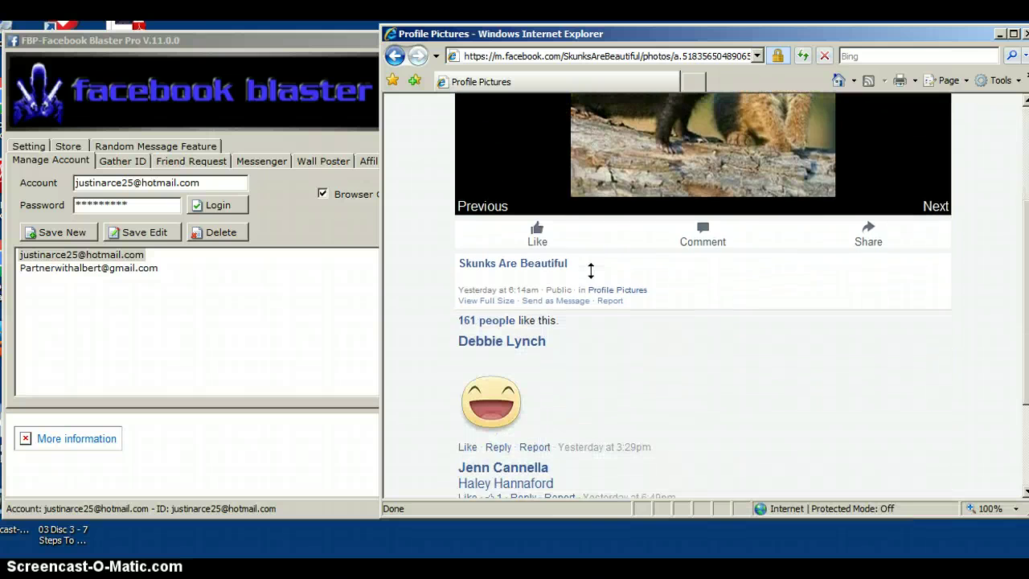
left_click(494, 320)
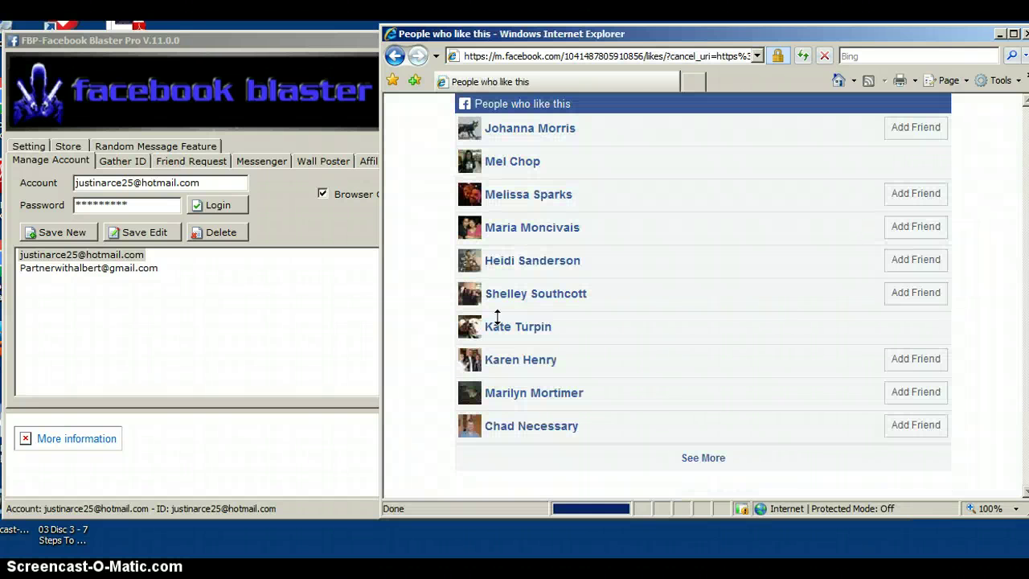
left_click(531, 129)
left_click(533, 136)
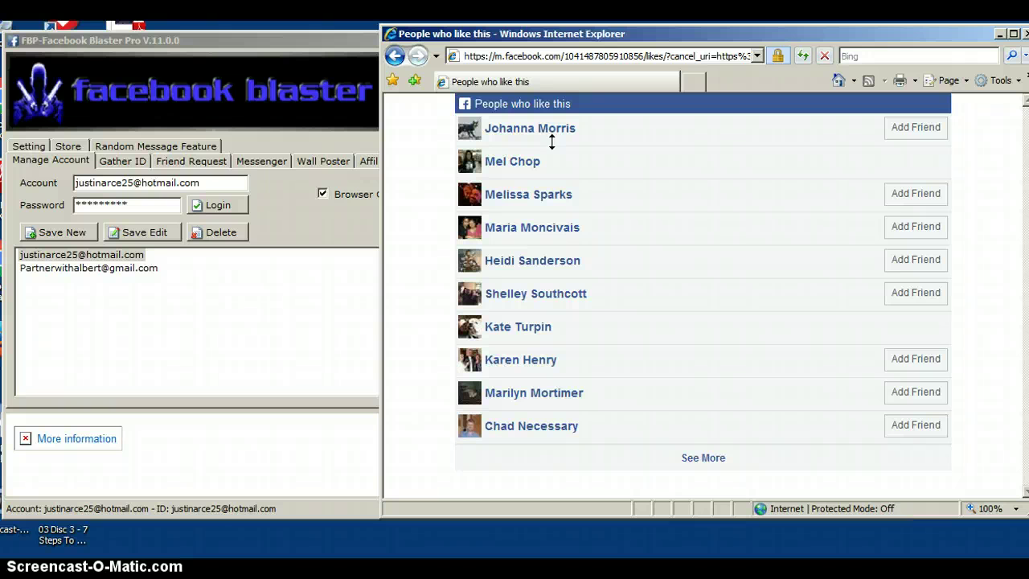
Step: Switch to Facebook Blaster Pro and set the upper limit of the Messenger delay to 7 seconds
left_click(124, 159)
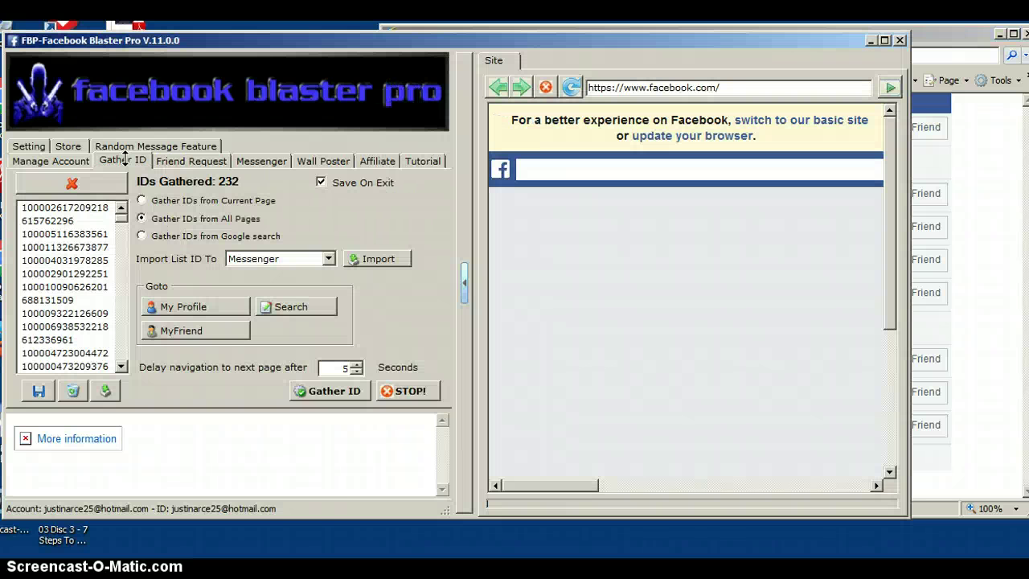
left_click(24, 145)
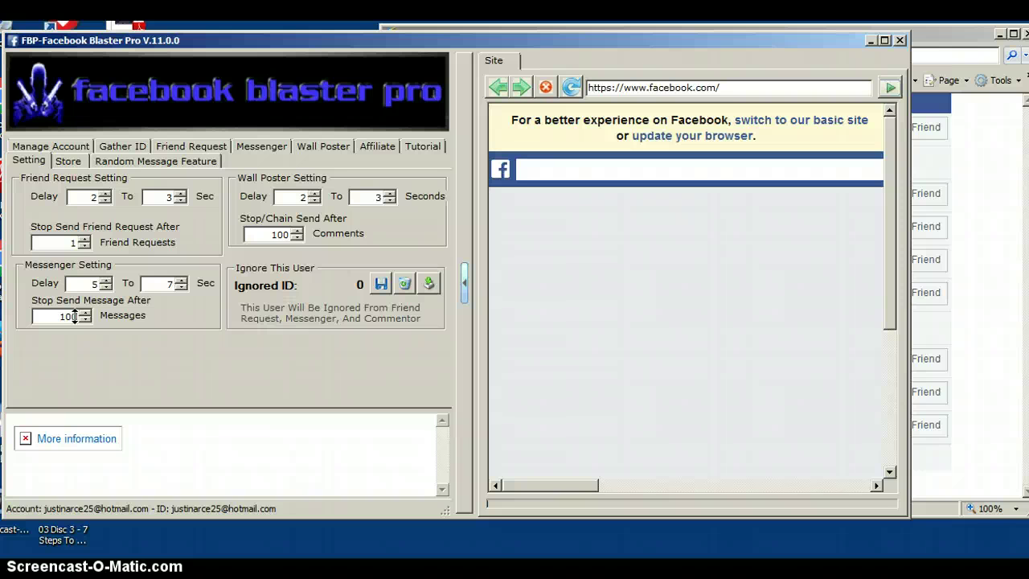
left_click(170, 283)
key("BackSpace")
type("7")
Step: Clear all previously gathered IDs from the Gather ID list
left_click(124, 145)
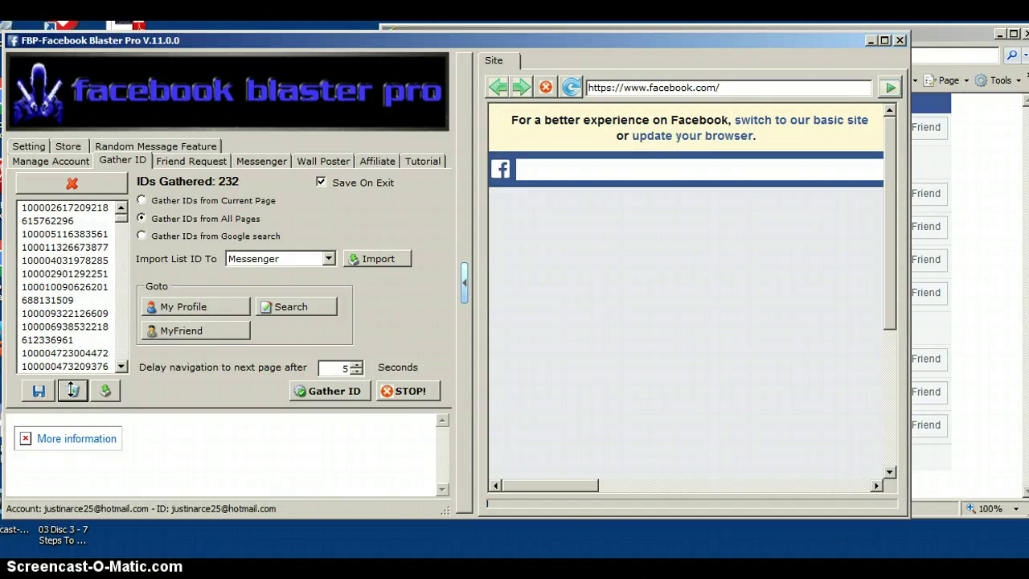
left_click(73, 391)
left_click(482, 332)
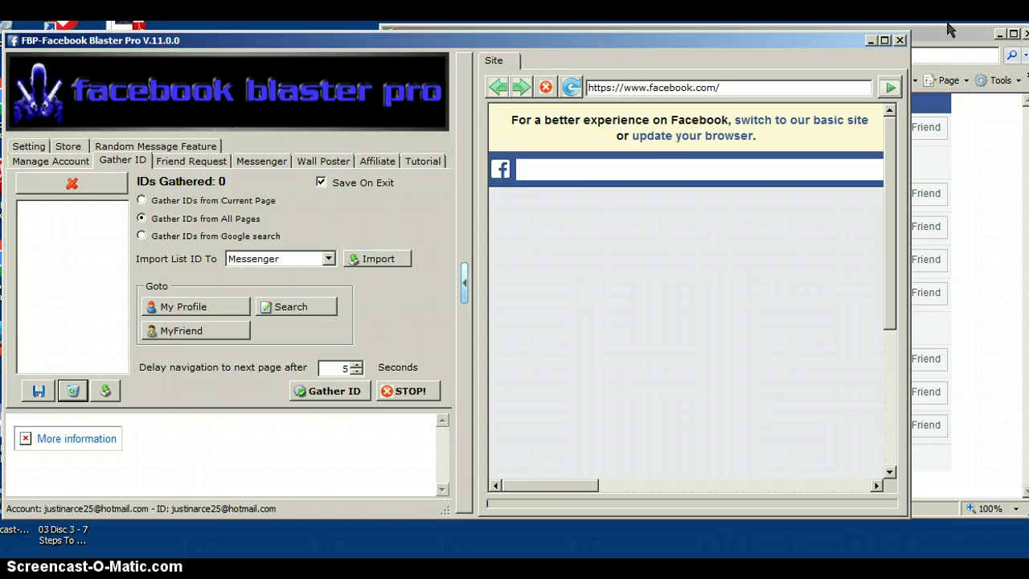
Step: Choose Messenger as the import destination for the ID list, with a 5-second delay before navigating to the next page
left_click(328, 258)
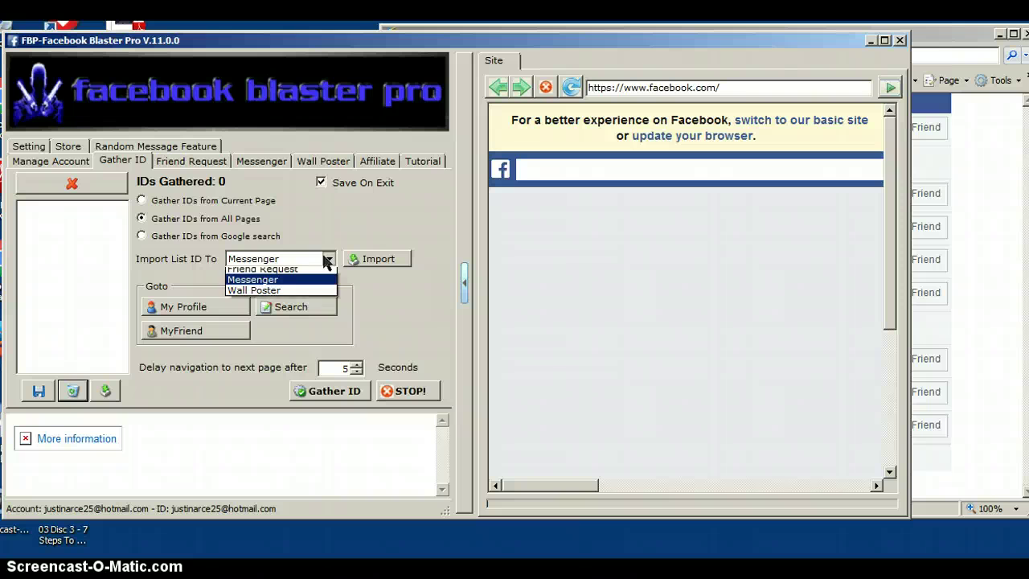
left_click(285, 285)
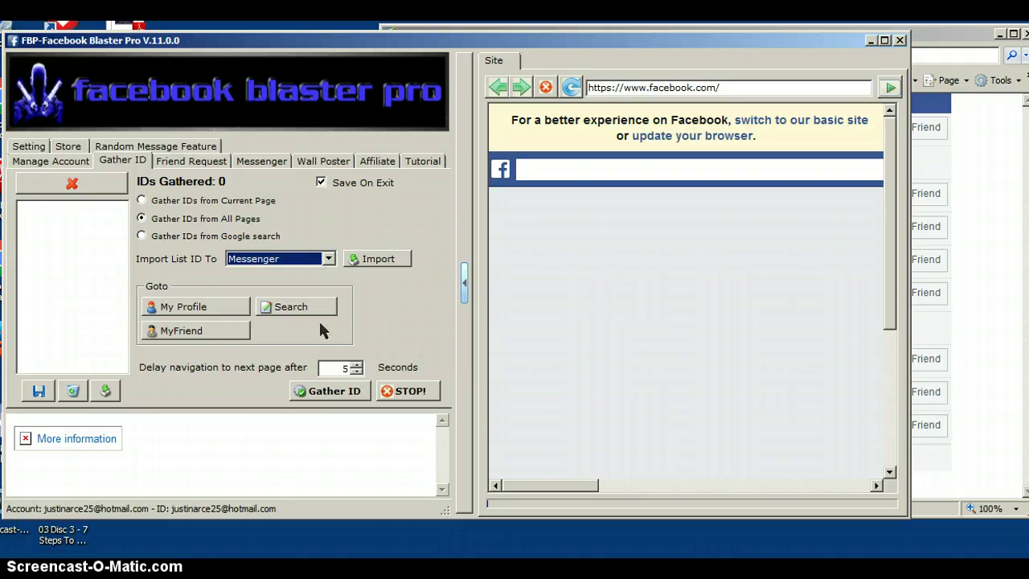
double_click(346, 369)
left_click(345, 368)
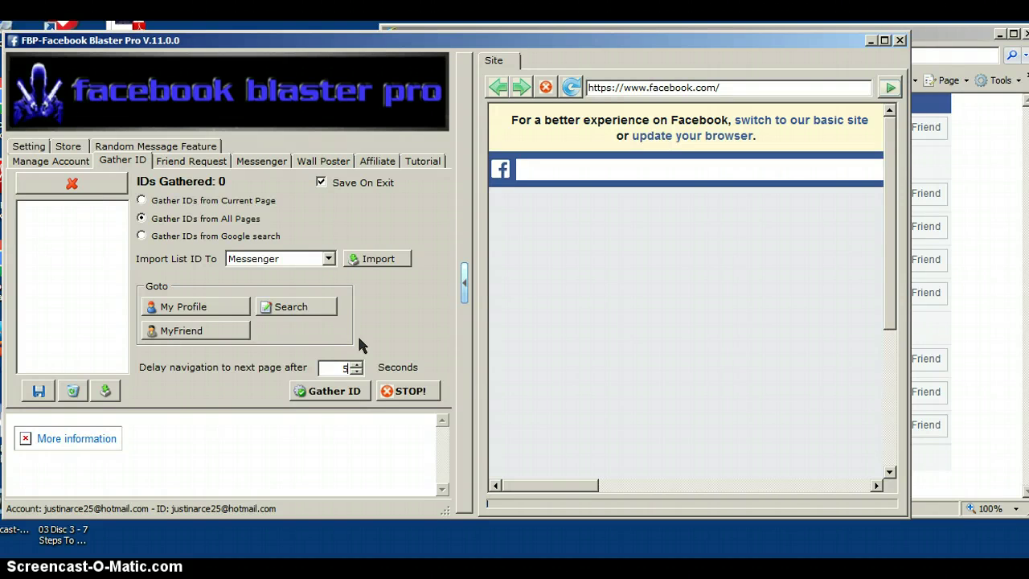
Step: Gather IDs from all pages of the browser's list of people who like the photo, and stop the gathering
left_click(938, 34)
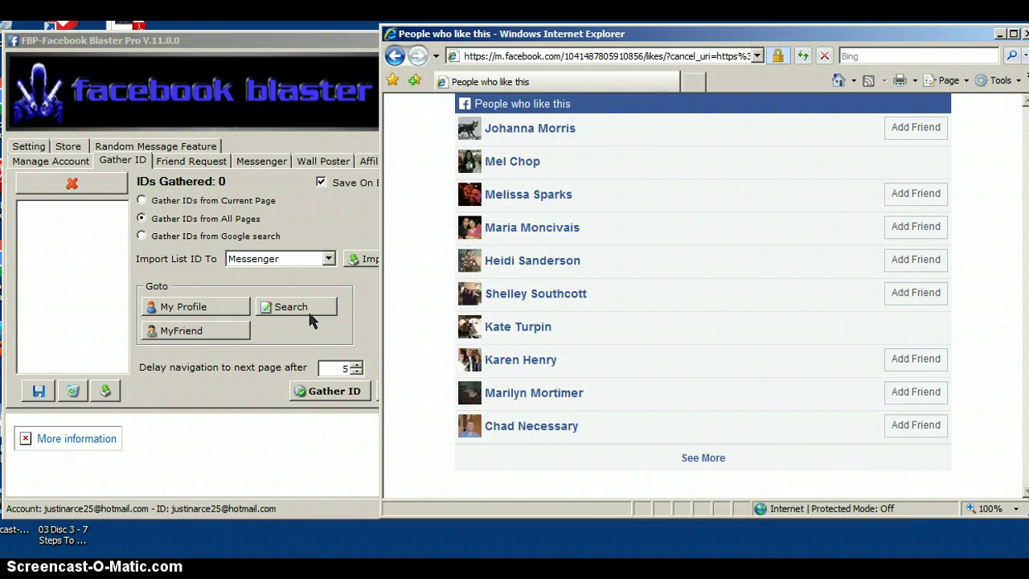
left_click(313, 392)
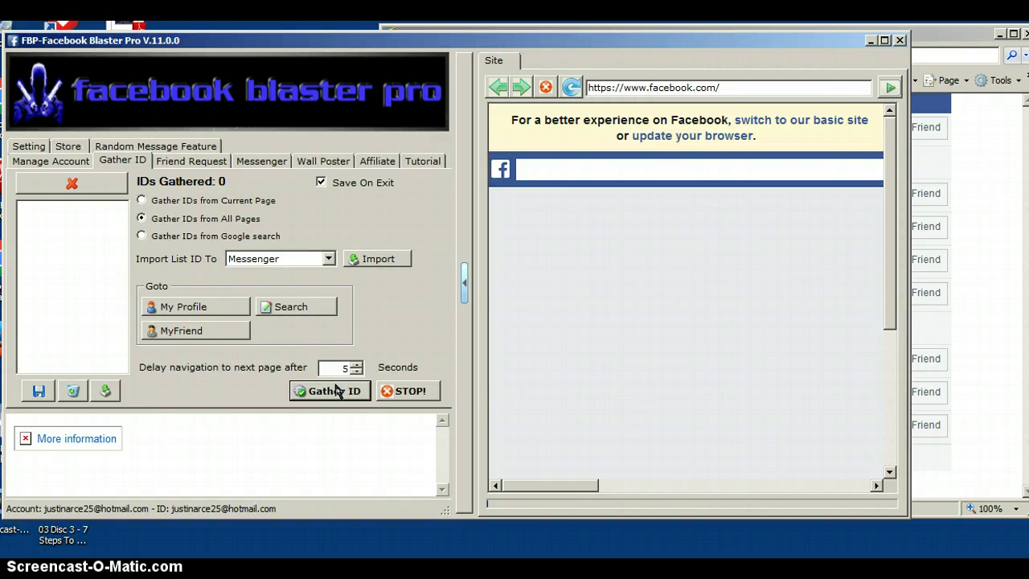
left_click(956, 22)
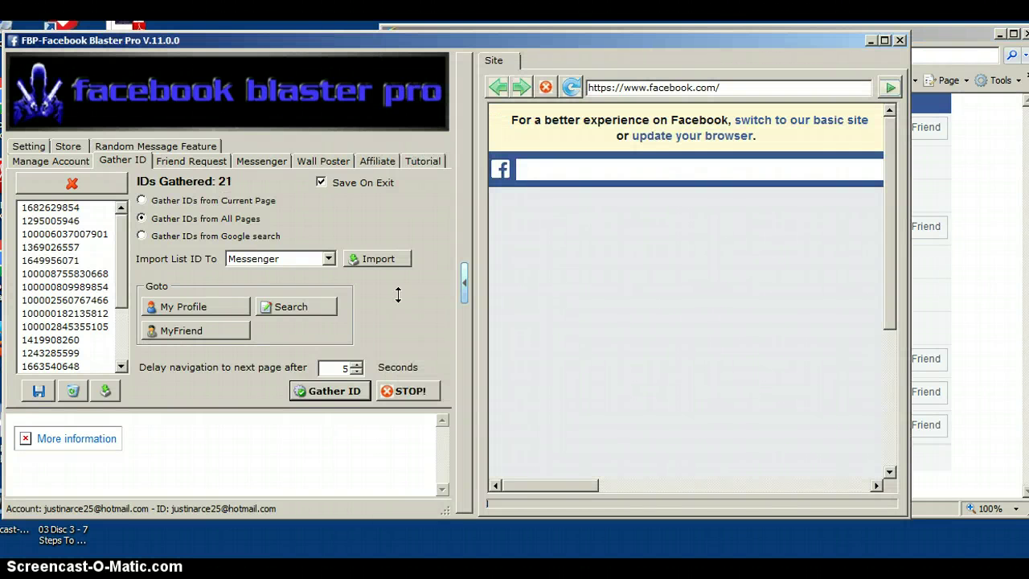
left_click(408, 392)
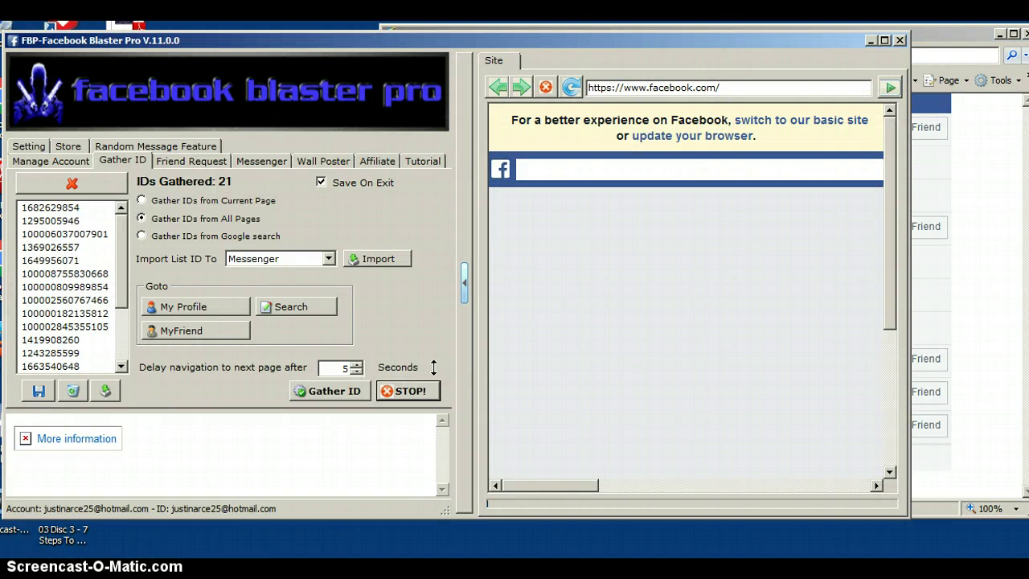
Step: Return to the browser and open the friends list of the first person who likes the photo
left_click(955, 33)
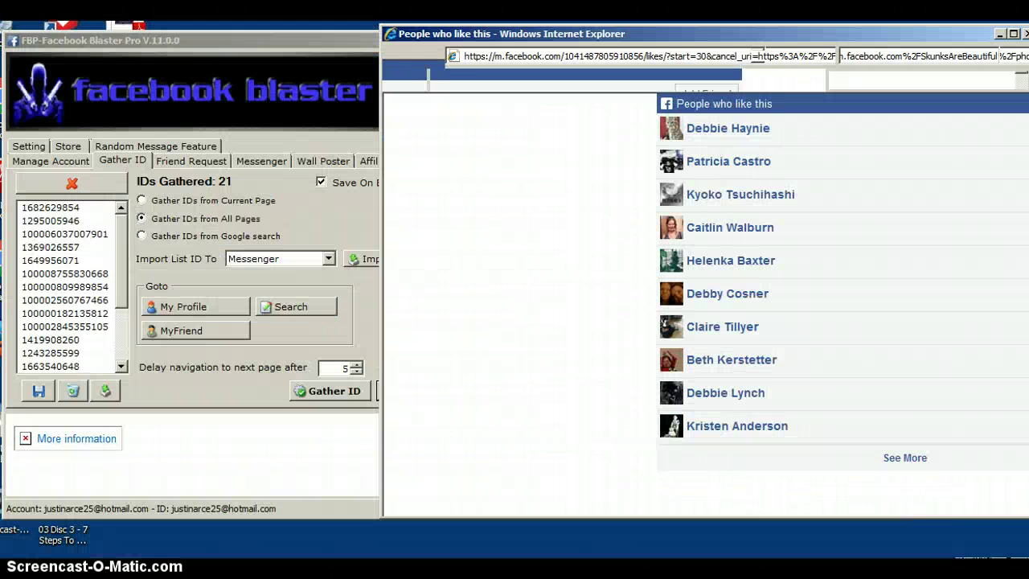
key("Tab")
key("Tab")
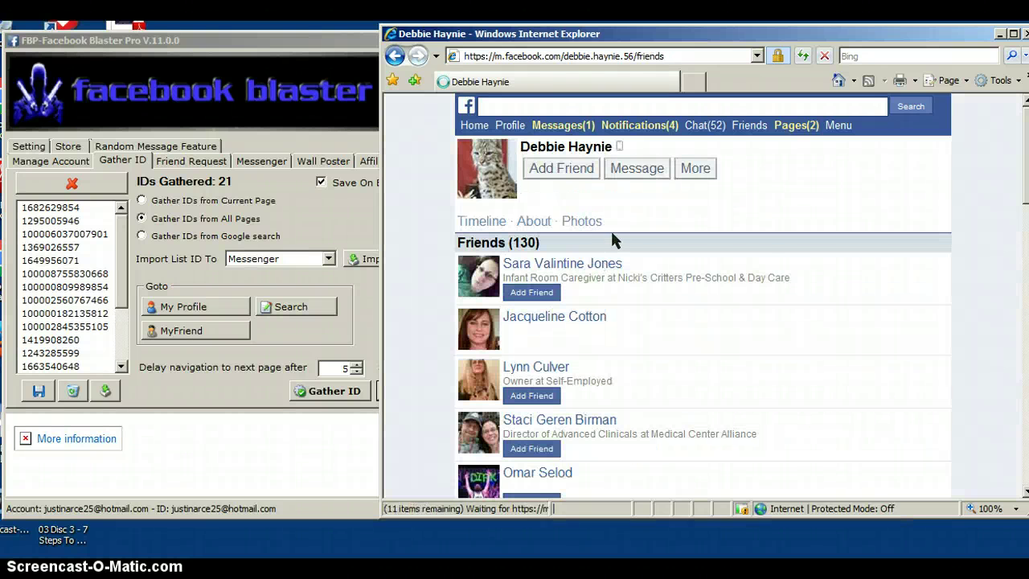
Step: Start gathering IDs from all pages of the opened friends list and follow the page navigation in the browser
left_click(336, 394)
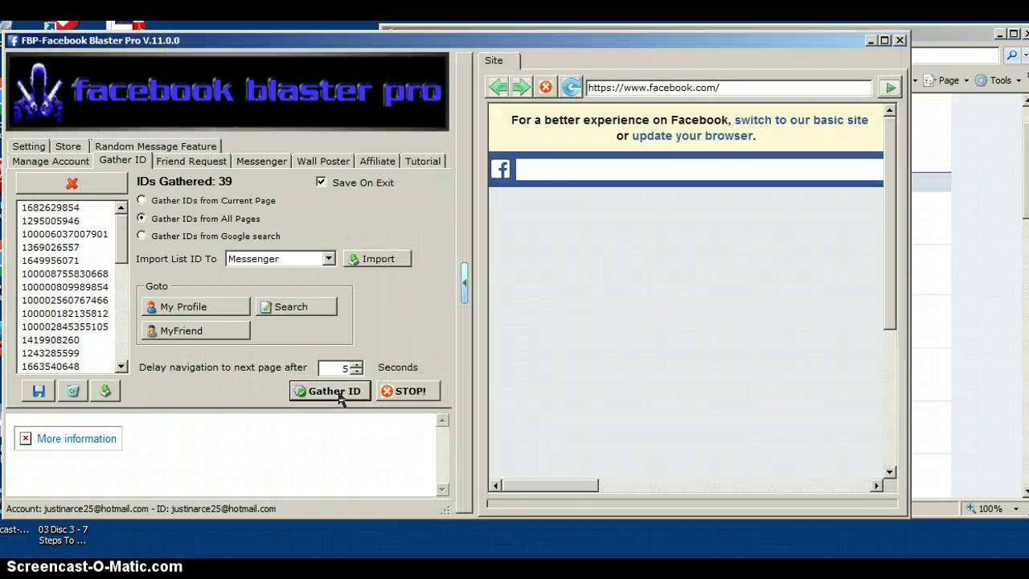
left_click(940, 35)
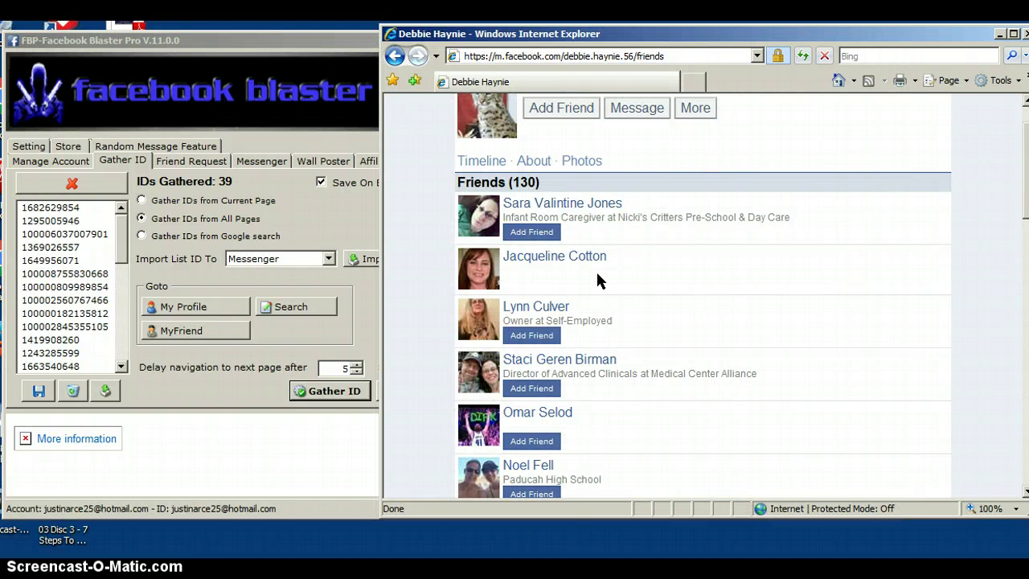
scroll(707, 281, "down", 3)
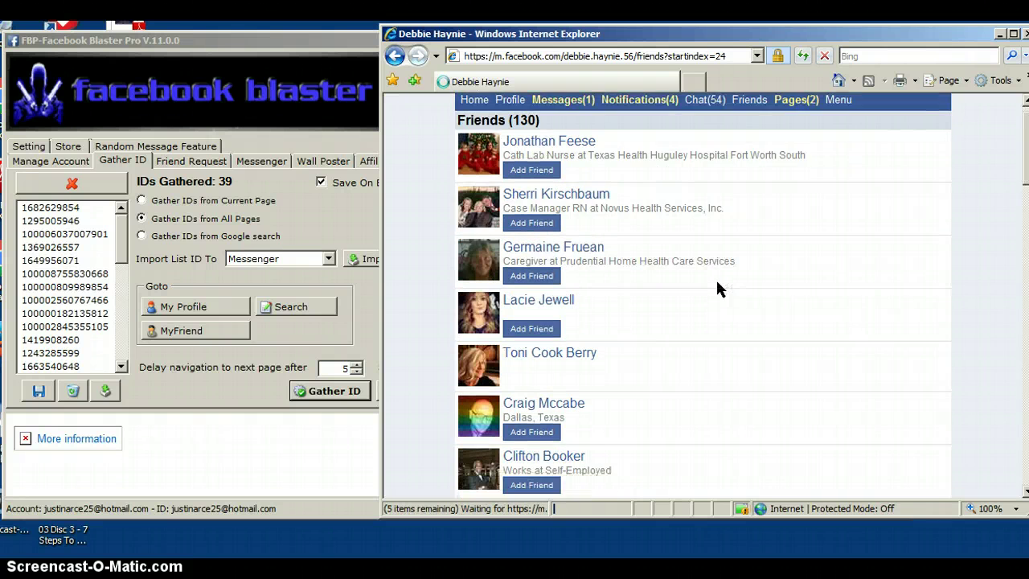
scroll(716, 287, "down", 3)
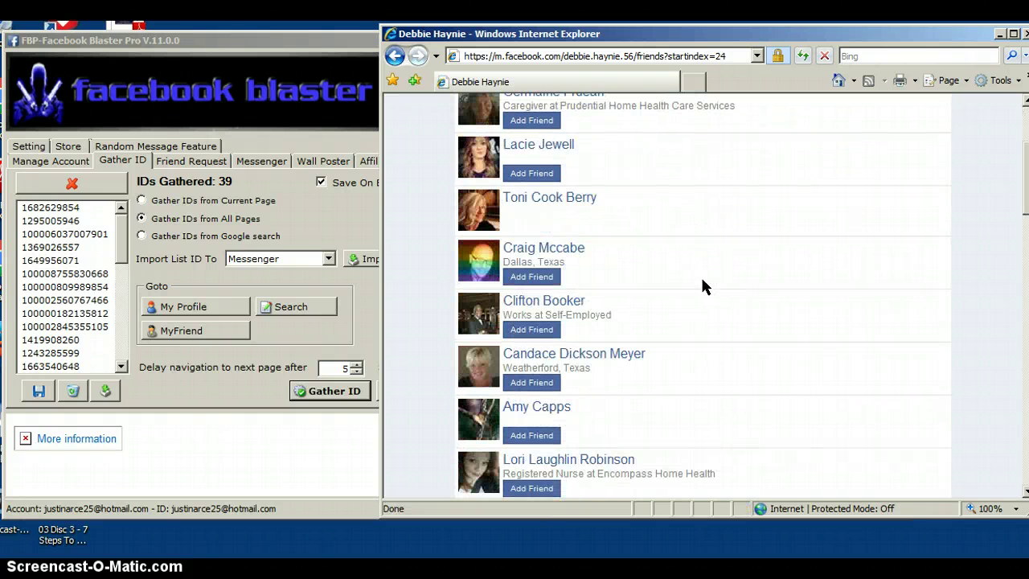
scroll(701, 282, "down", 1)
scroll(705, 277, "up", 4)
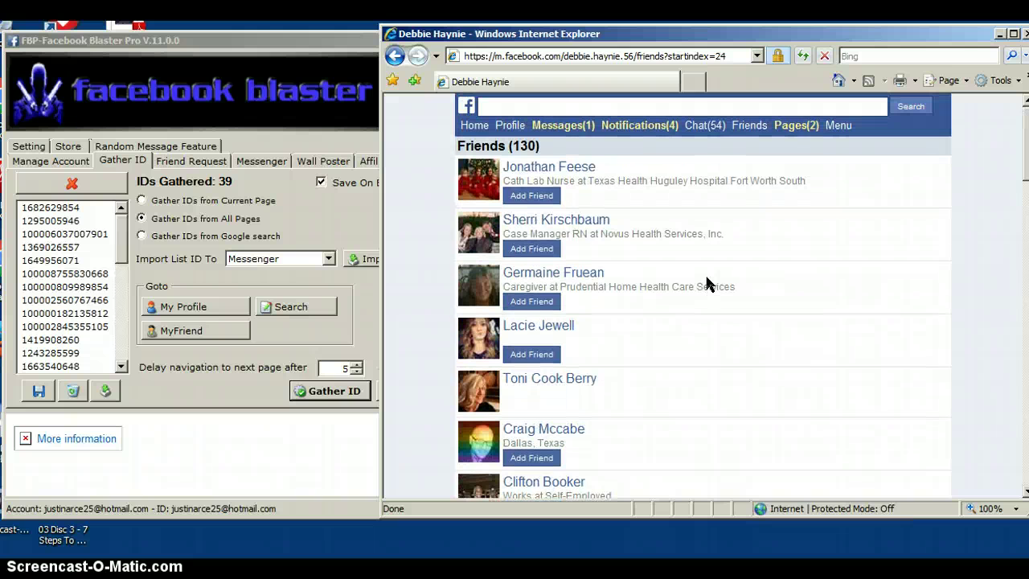
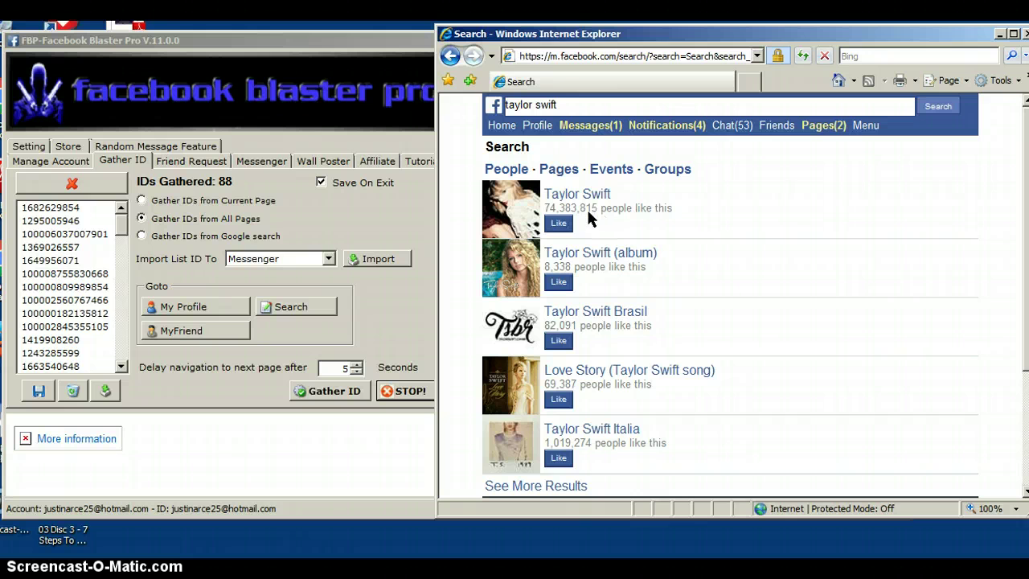
scroll(607, 225, "down", 1)
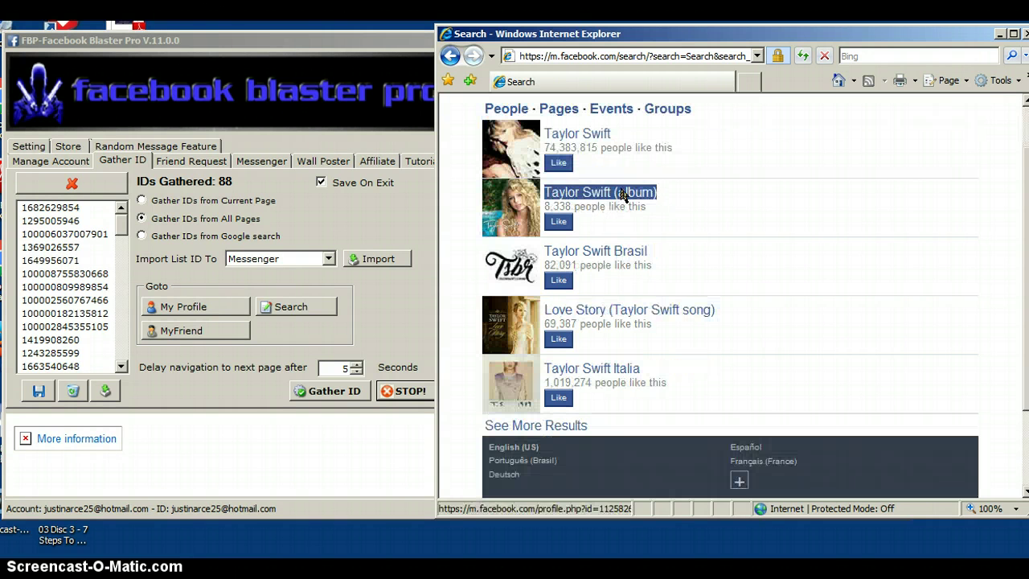
scroll(611, 217, "up", 1)
left_click(604, 256)
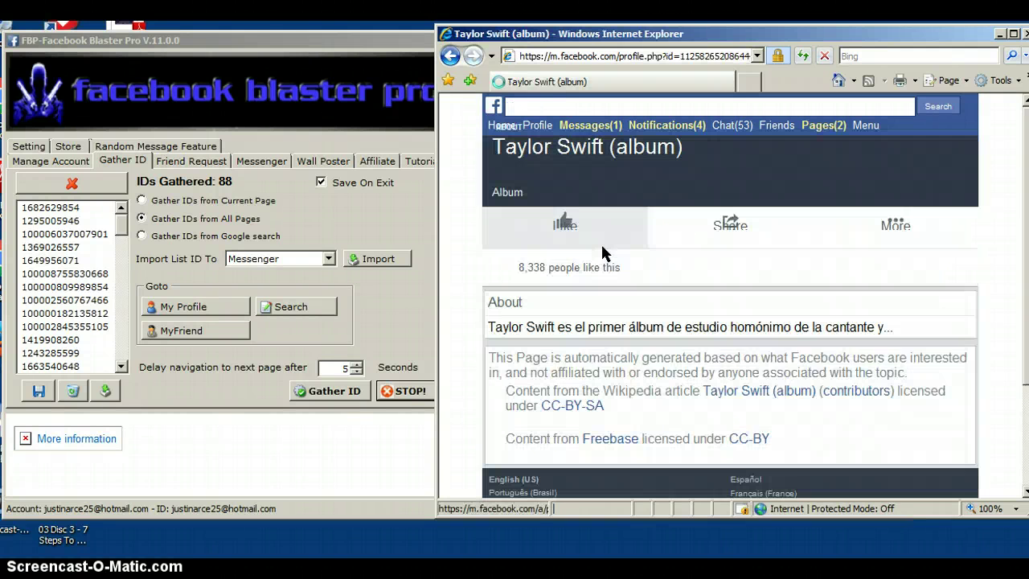
scroll(597, 252, "down", 2)
scroll(596, 253, "up", 2)
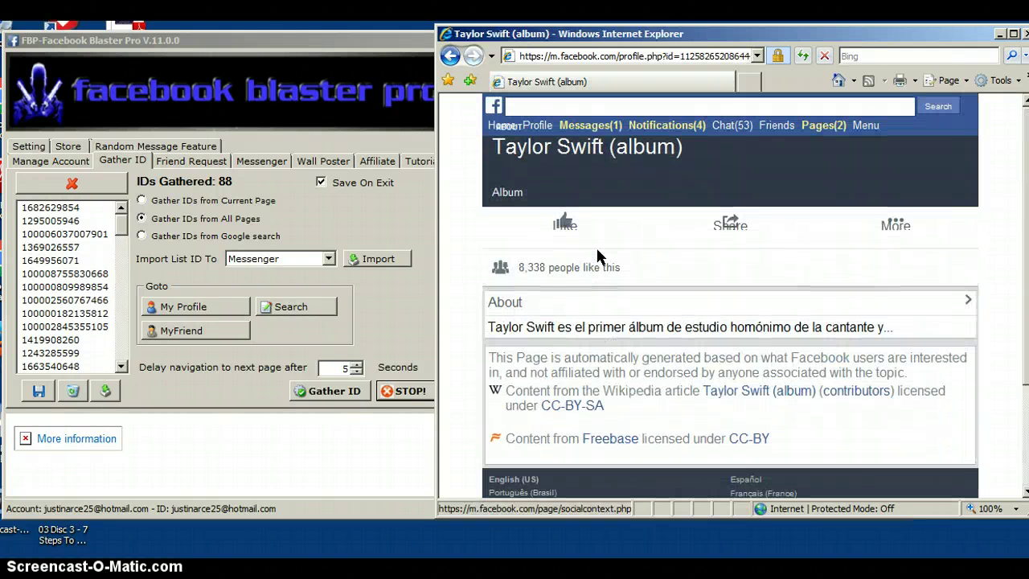
scroll(562, 269, "down", 2)
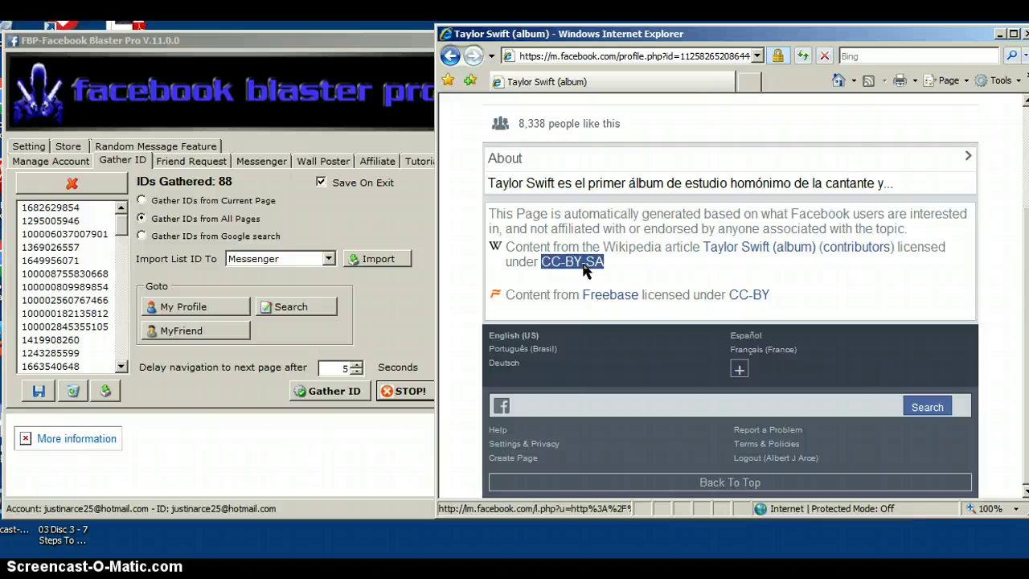
scroll(585, 272, "up", 2)
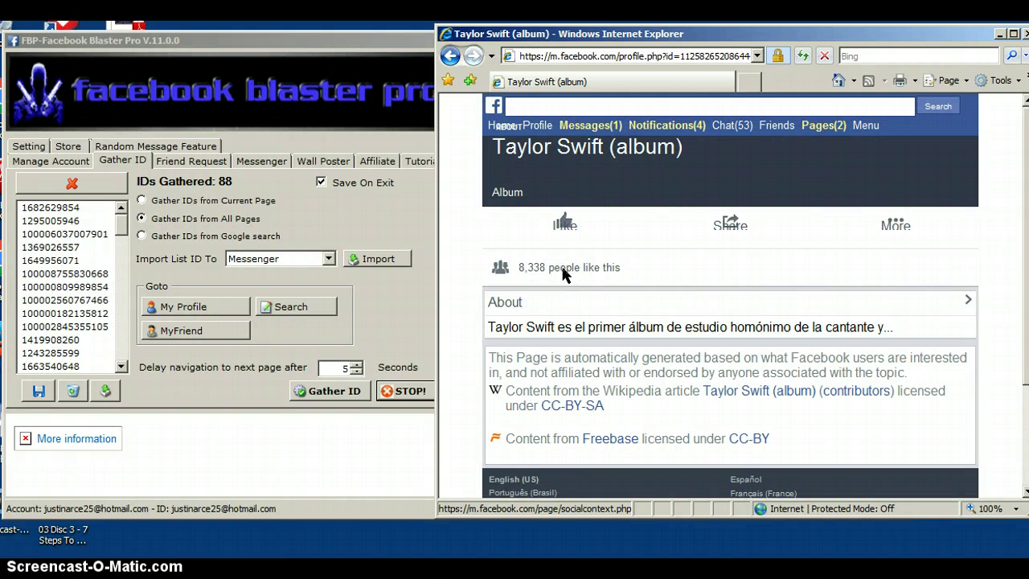
scroll(622, 252, "down", 2)
scroll(580, 315, "up", 2)
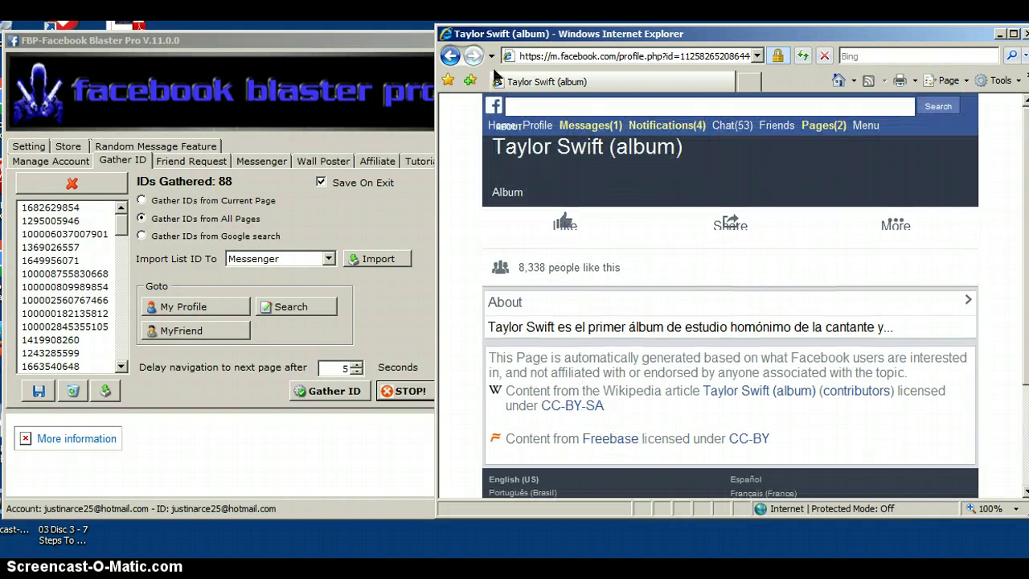
scroll(587, 271, "down", 2)
scroll(586, 271, "up", 2)
left_click(455, 55)
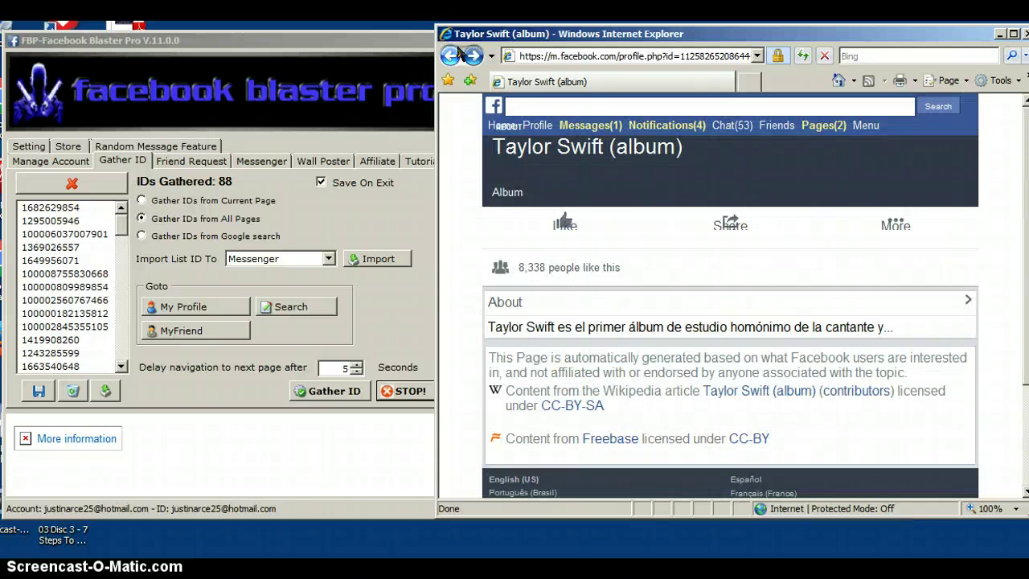
left_click(455, 54)
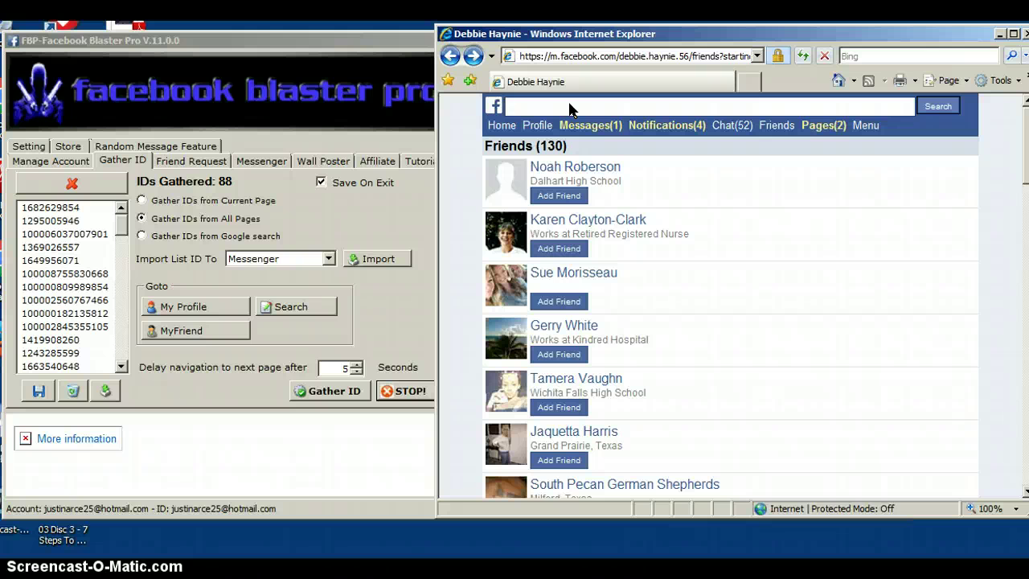
Step: Search Facebook for "taylor swift" and open the main Taylor Swift page
type("taylor swift")
key("Return")
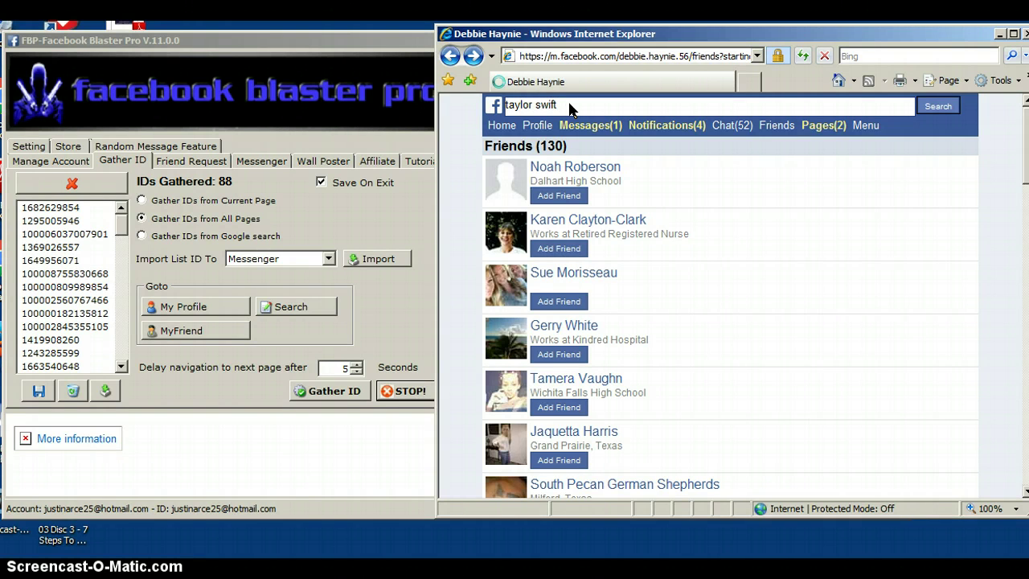
left_click(572, 196)
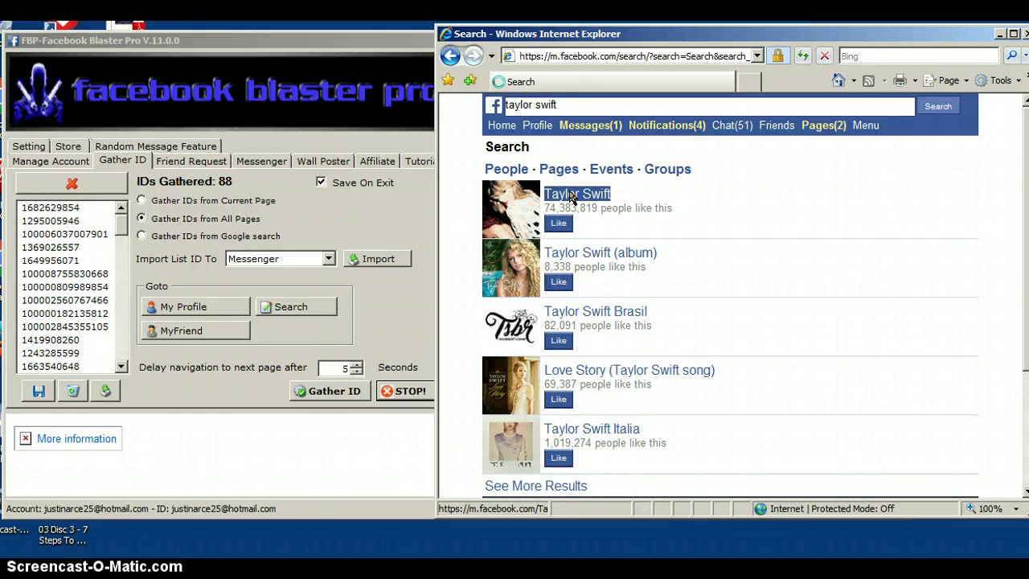
Step: Open the Formula 1 concert photo on the Taylor Swift page and show the list of people who like it
scroll(598, 251, "down", 4)
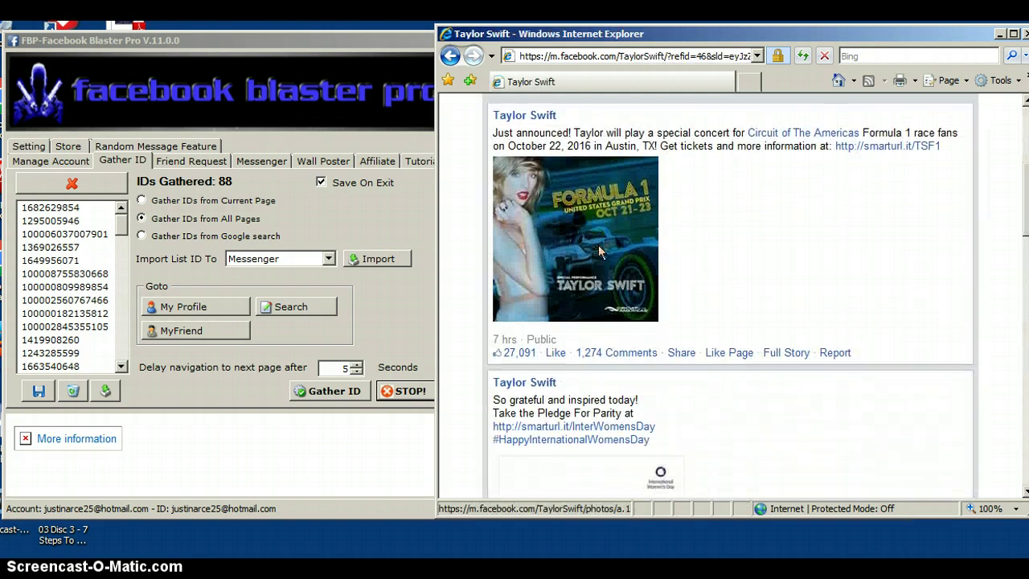
scroll(615, 220, "up", 2)
scroll(591, 279, "down", 2)
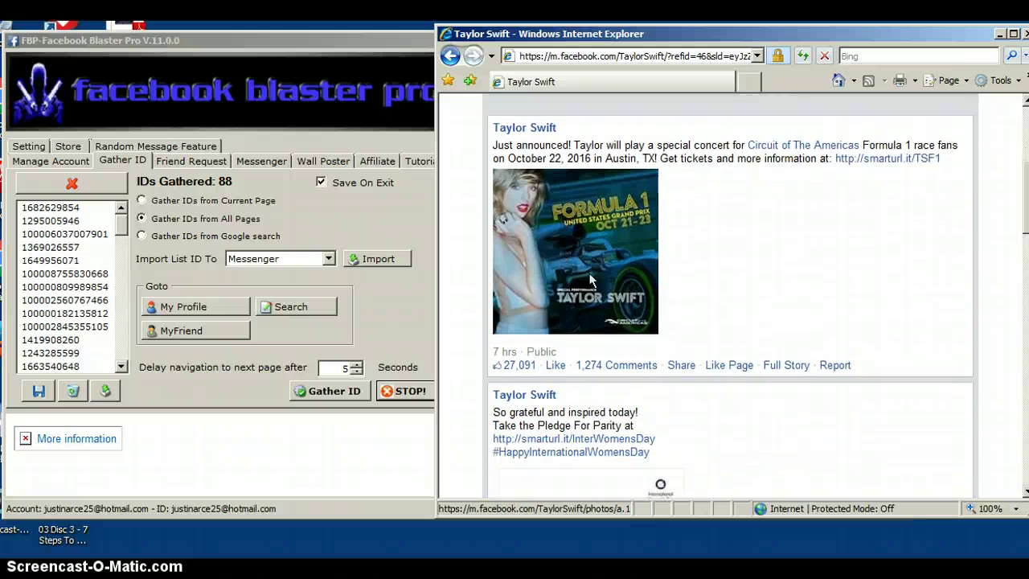
scroll(591, 279, "up", 1)
left_click(595, 312)
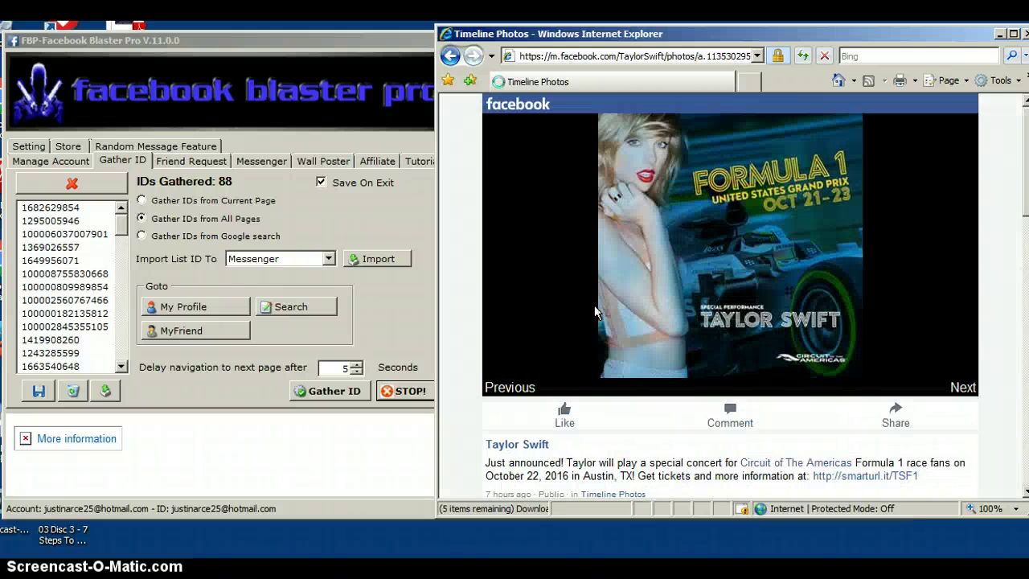
scroll(595, 302, "down", 3)
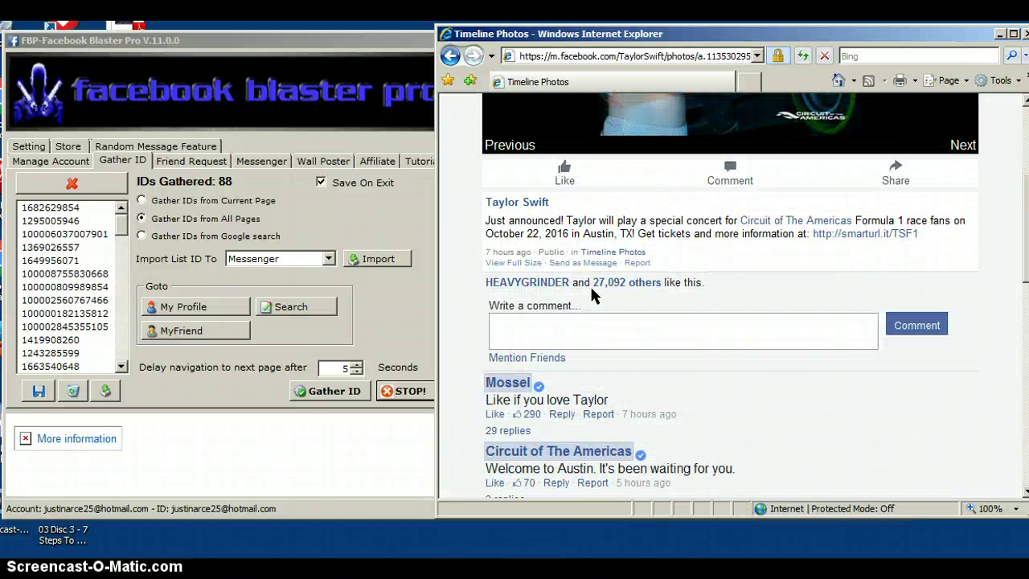
left_click(634, 285)
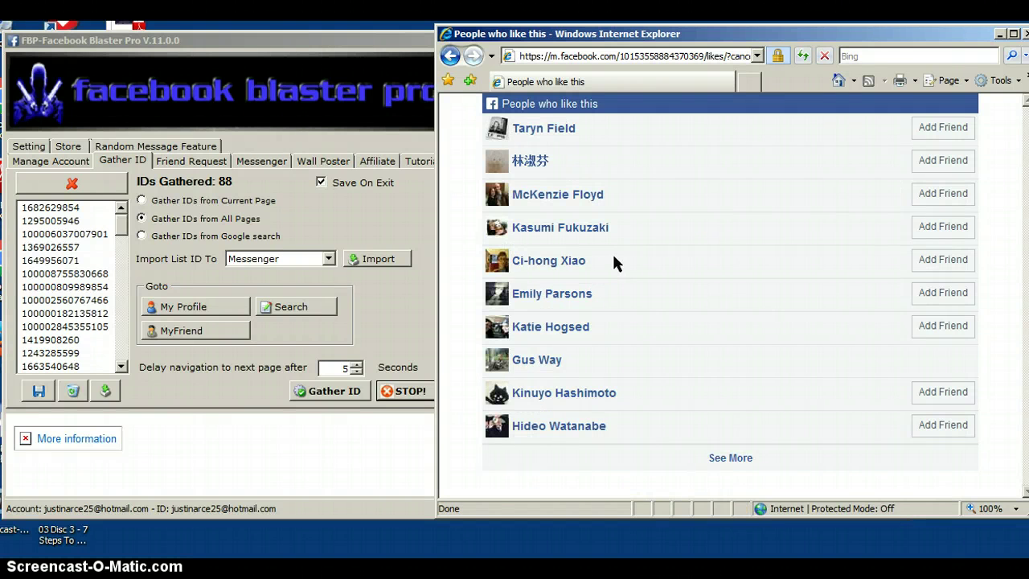
Step: Gather IDs from all pages of the Formula 1 photo's list of likers, and stop the gathering
left_click(330, 391)
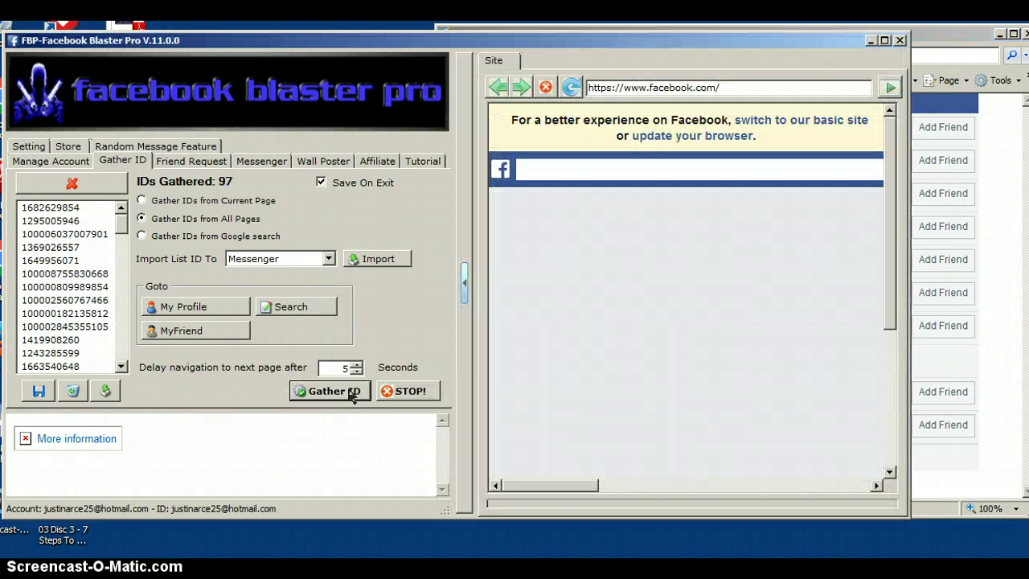
left_click(934, 55)
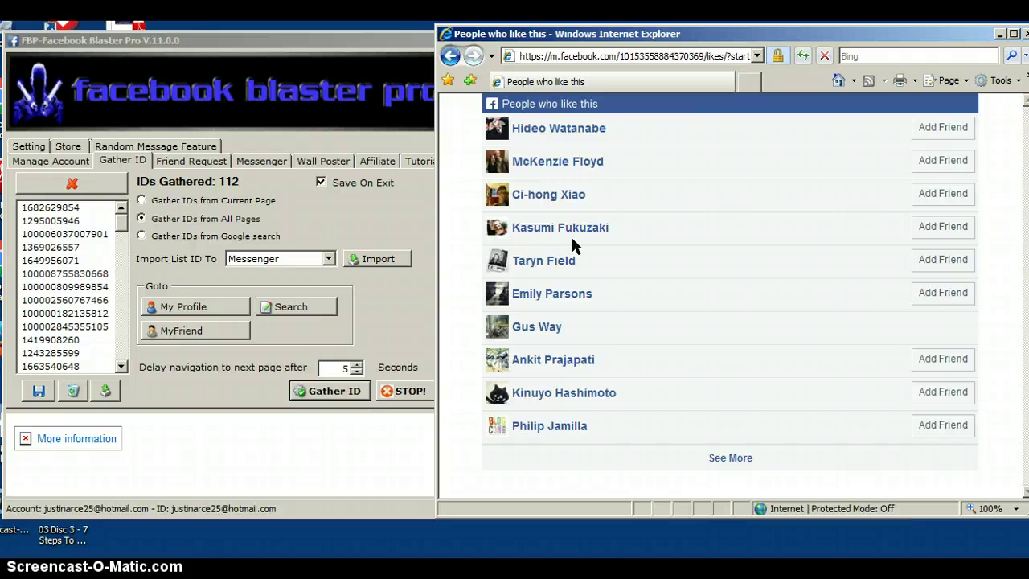
left_click(406, 391)
Step: Return to the browser and open the friends list of one of the people who like the Formula 1 photo
left_click(949, 45)
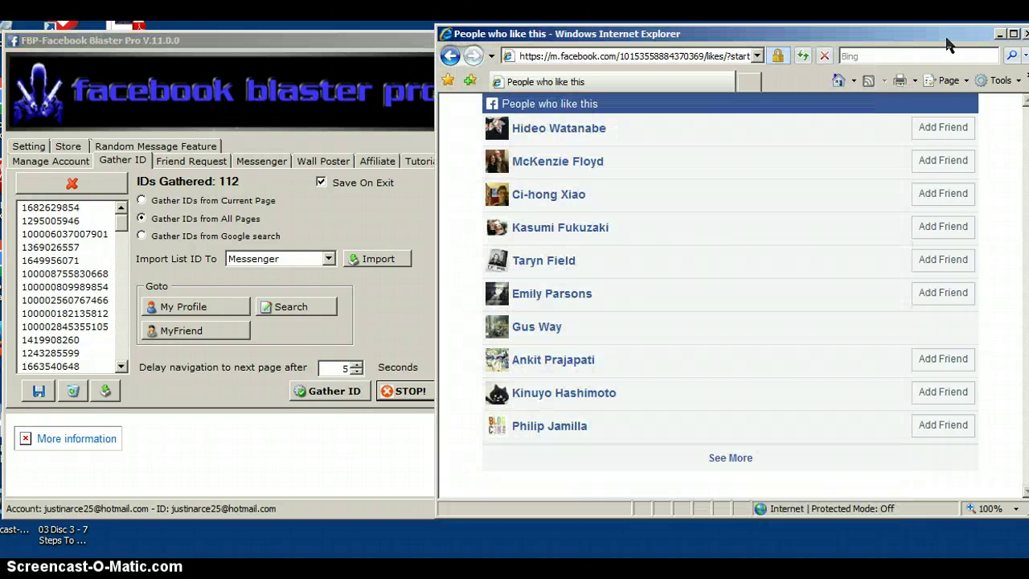
left_click(563, 267)
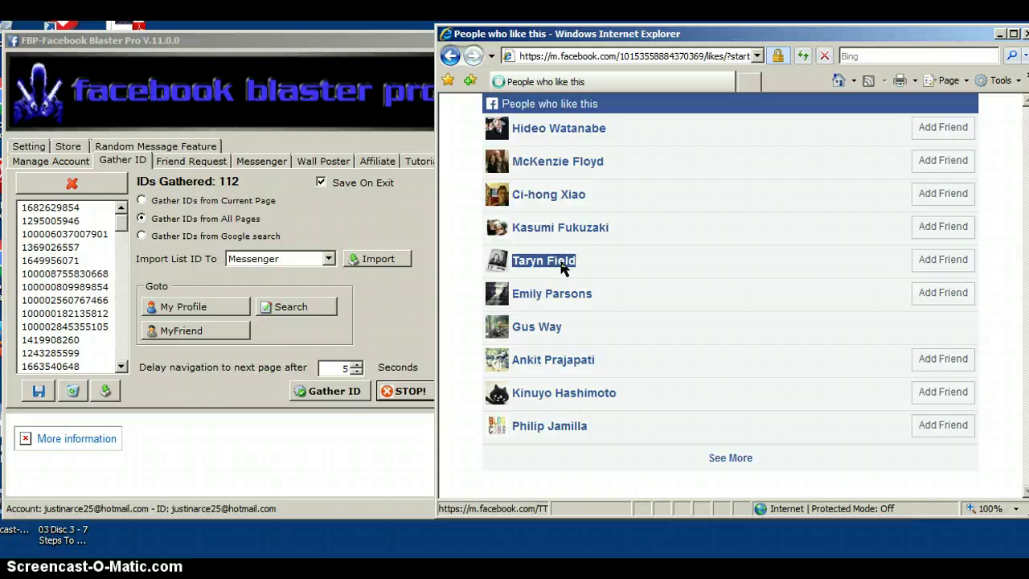
left_click(582, 312)
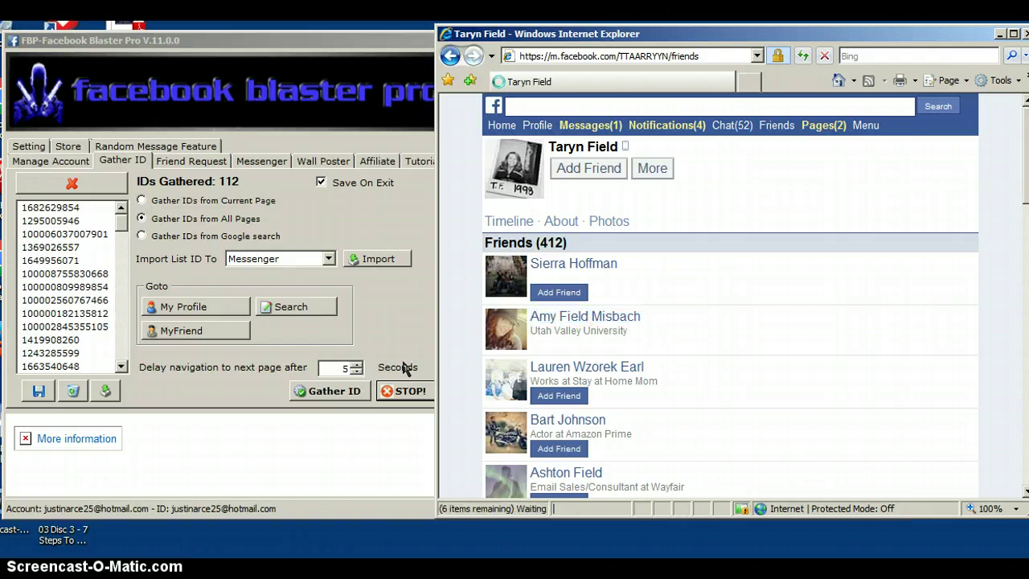
Step: Gather IDs from all pages of this liker's friends list, and stop the gathering
left_click(354, 394)
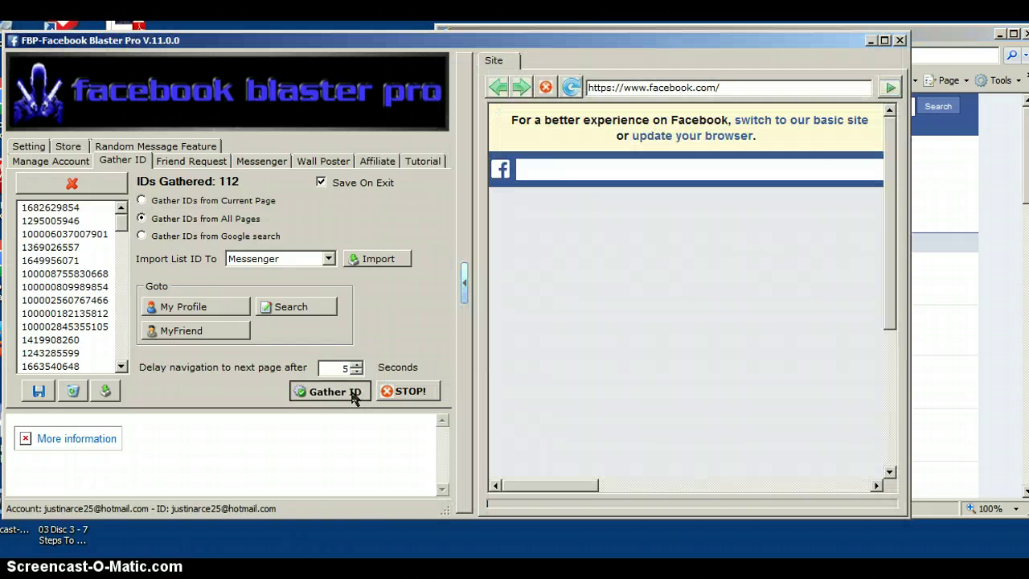
left_click(929, 30)
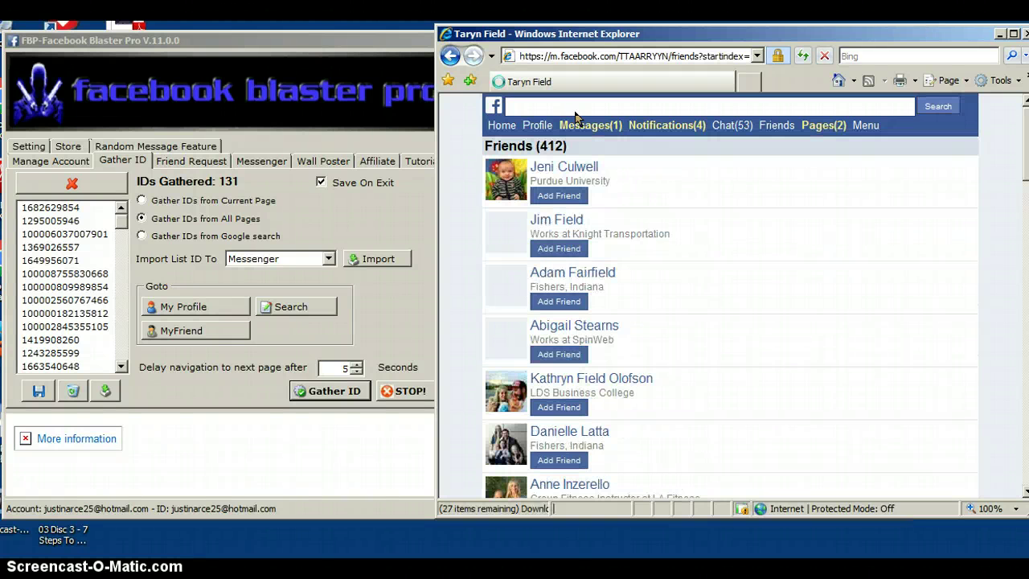
scroll(578, 115, "down", 5)
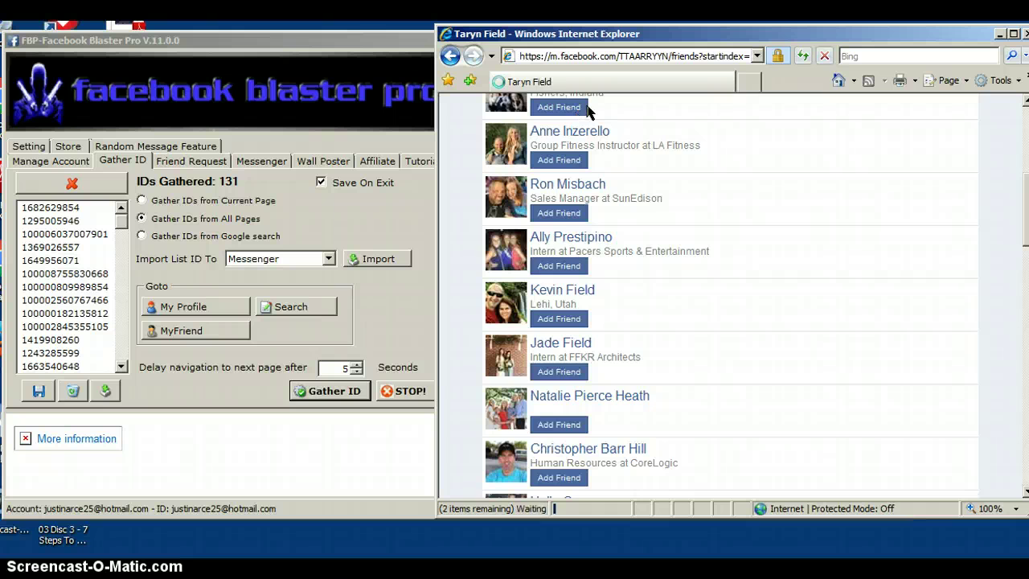
scroll(743, 201, "up", 5)
left_click(406, 392)
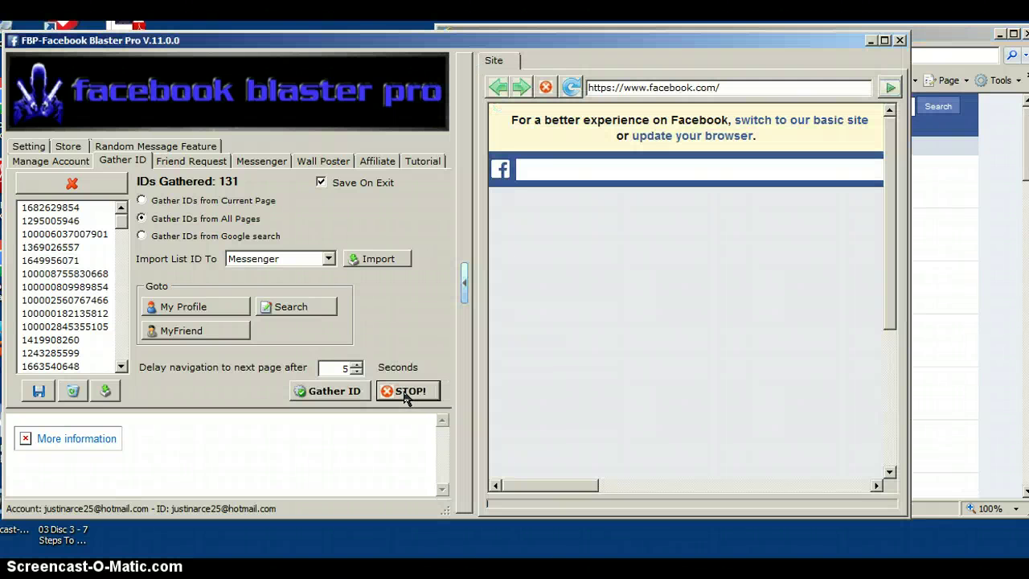
Step: Return to the browser, search Facebook for "walking dead" and open The Walking Dead page
left_click(938, 115)
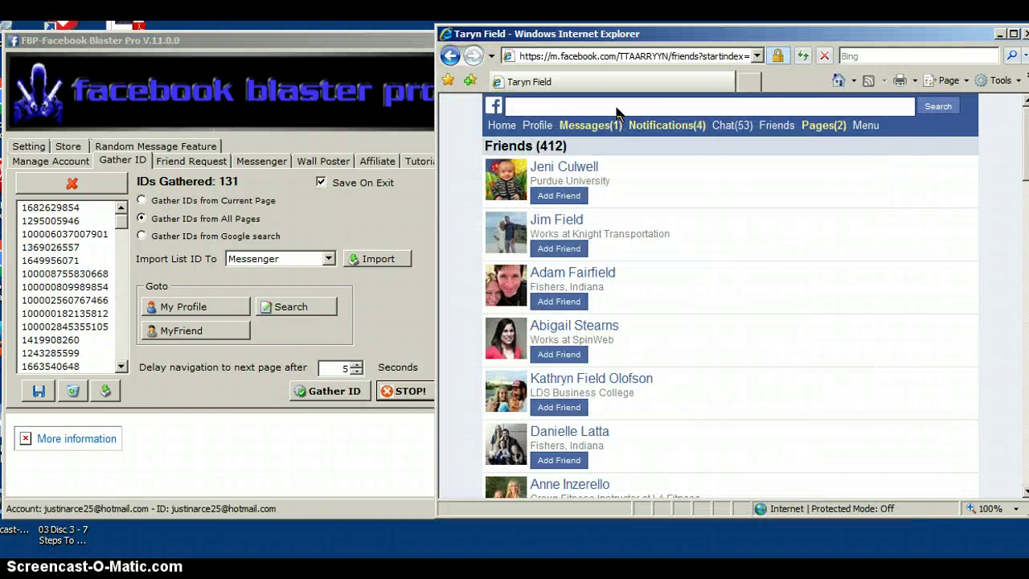
type("walking")
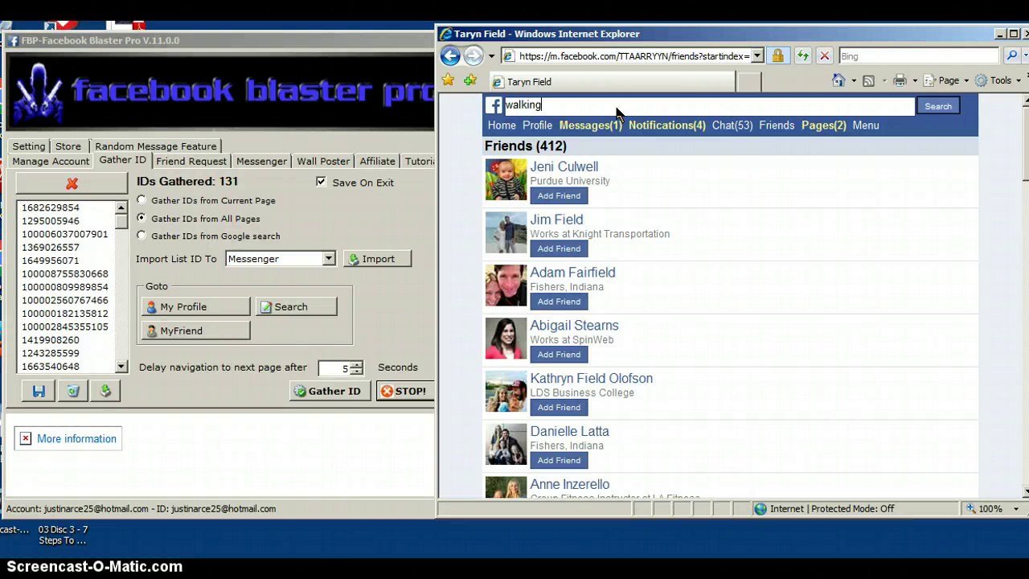
type(" dead")
key("Return")
key("Tab")
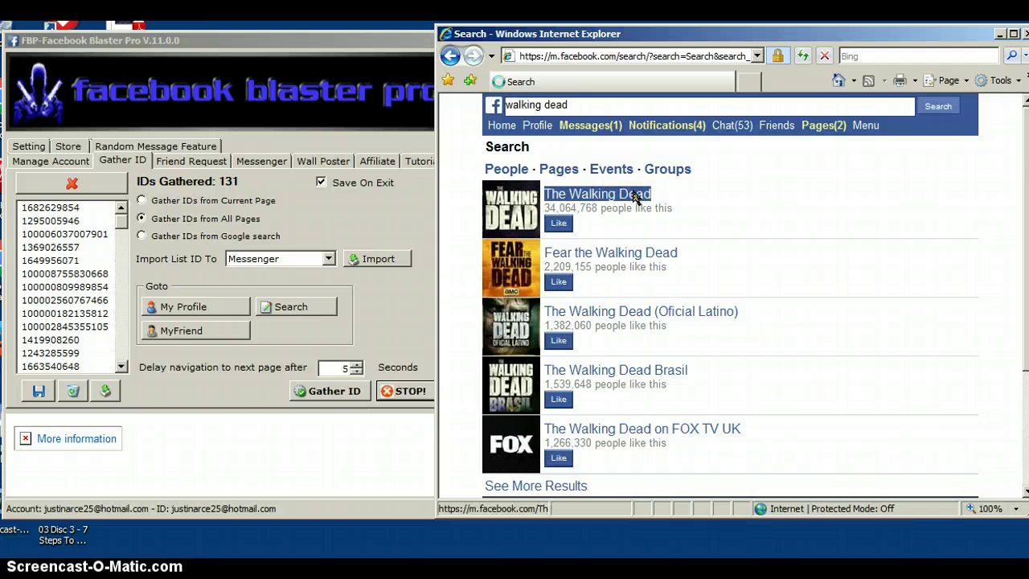
Step: Open the list of people who like a The Walking Dead post, and gather IDs from all its pages until stopping the gathering
key("Return")
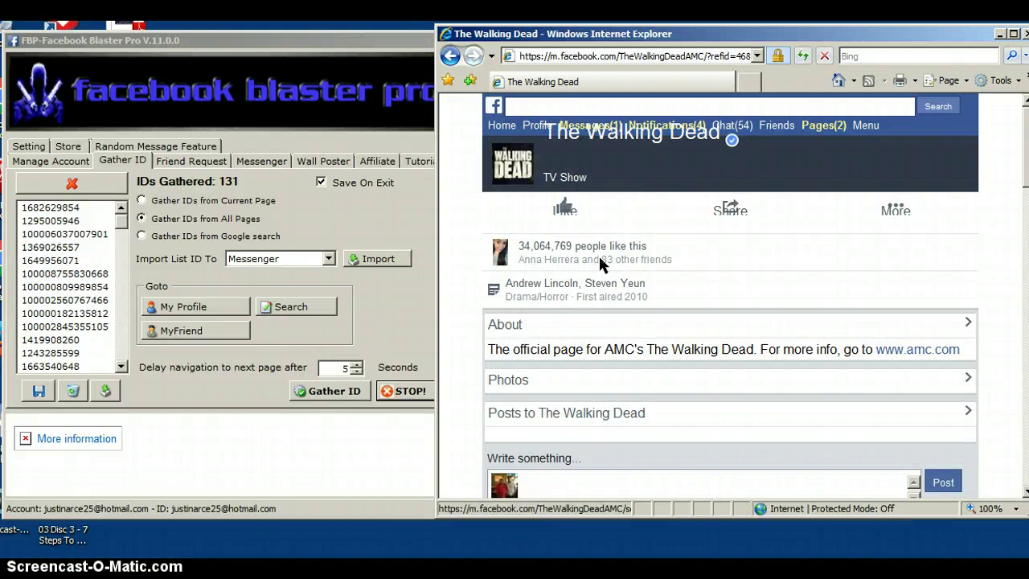
scroll(598, 254, "down", 5)
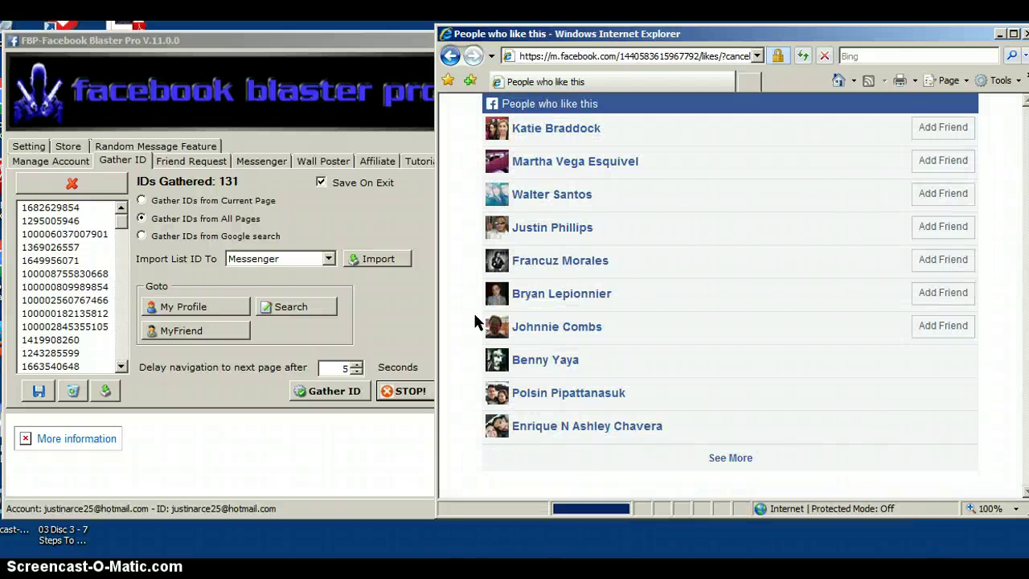
left_click(330, 393)
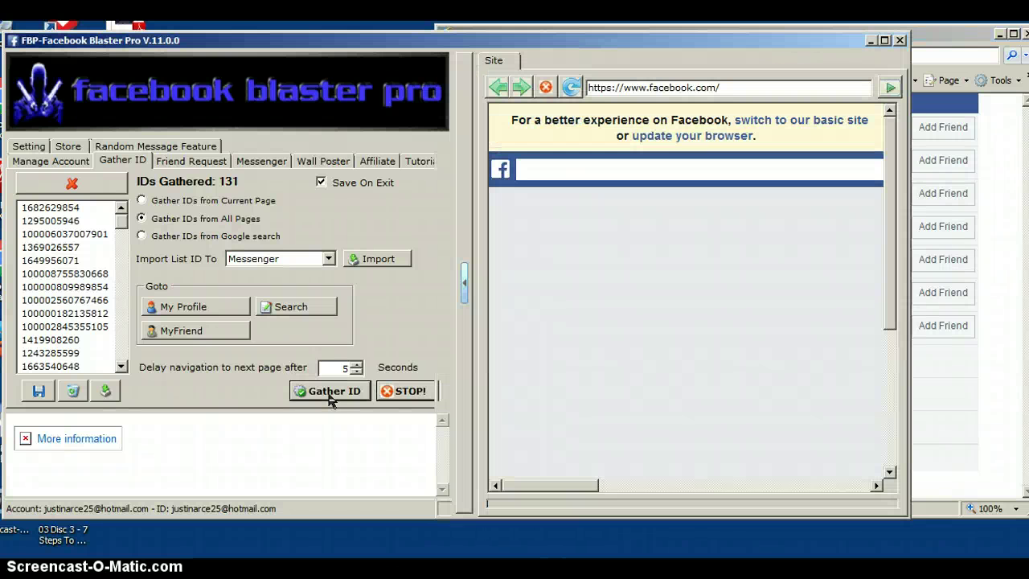
left_click(951, 41)
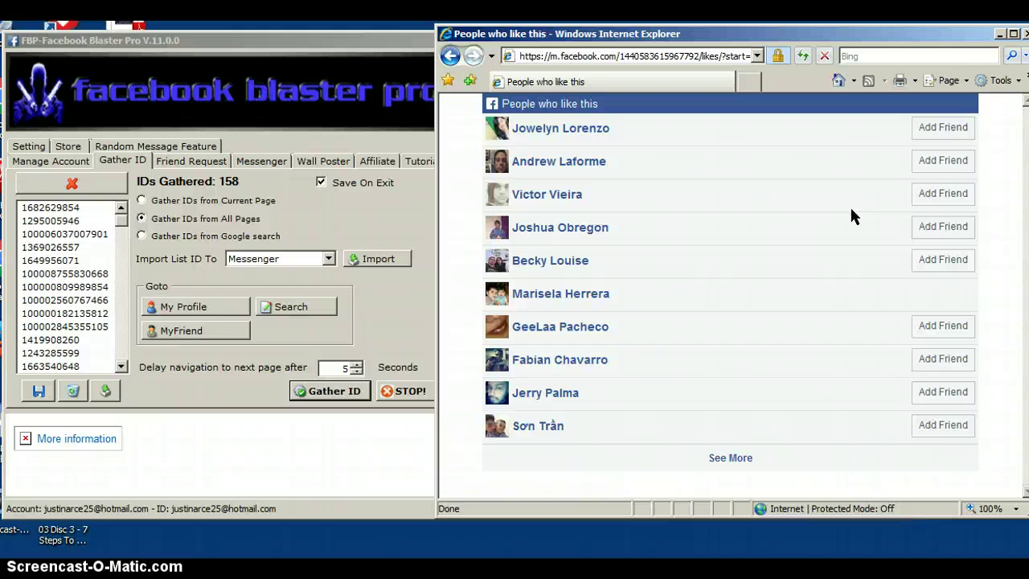
left_click(404, 391)
Step: Return to the browser, open the friends list of one of the Walking Dead post's likers, and gather IDs from all its pages
left_click(969, 38)
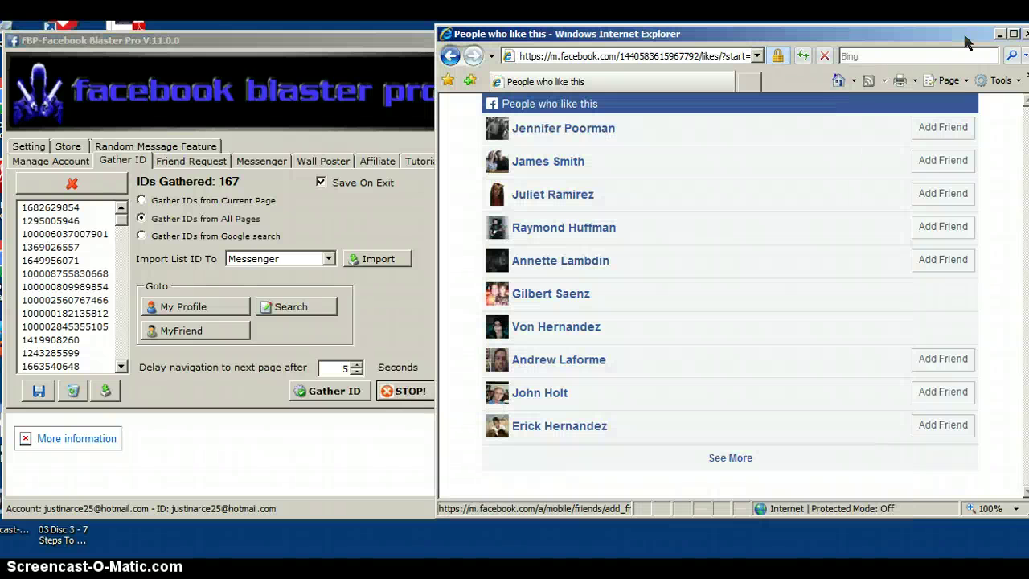
left_click(550, 165)
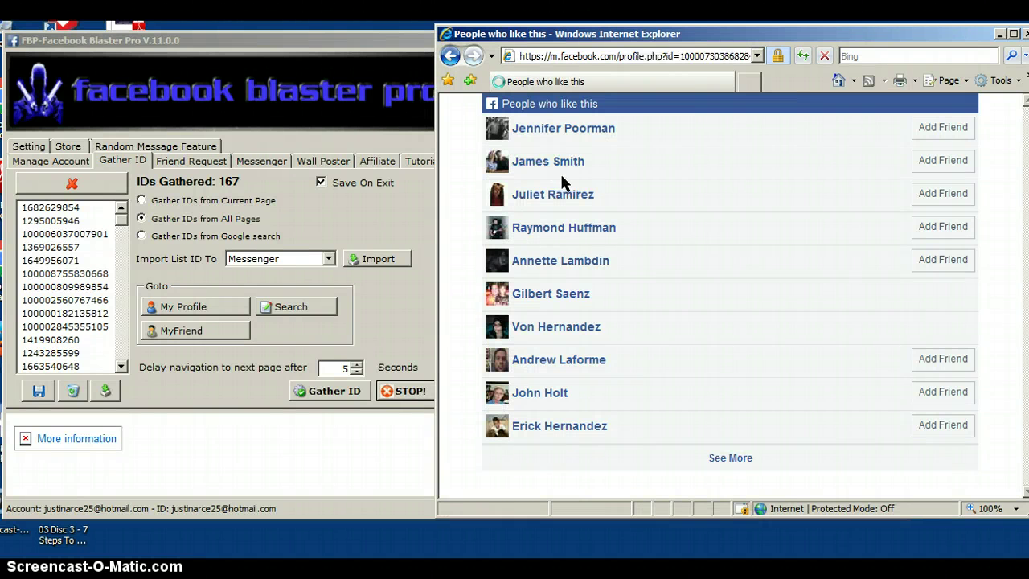
left_click(555, 322)
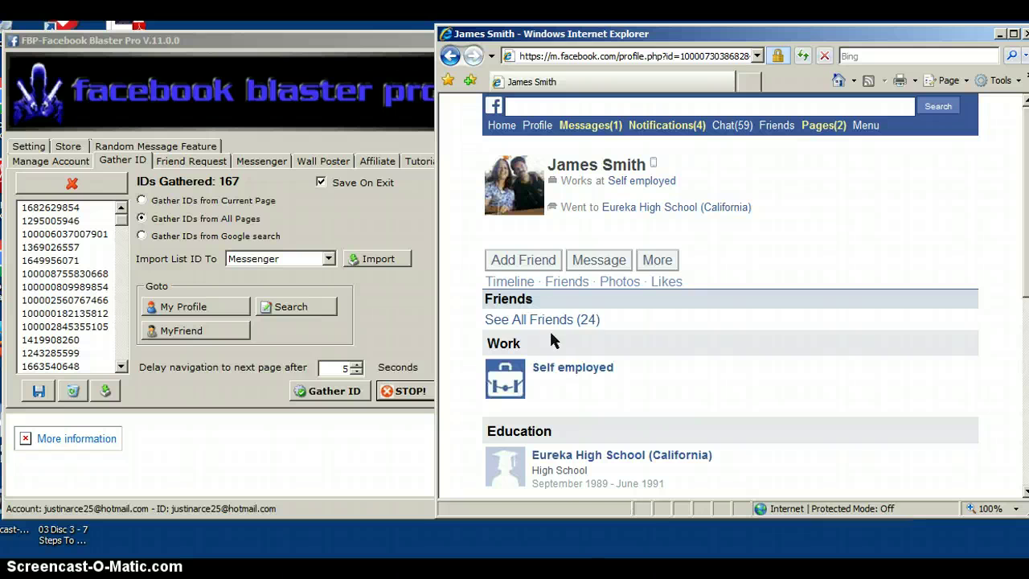
left_click(560, 323)
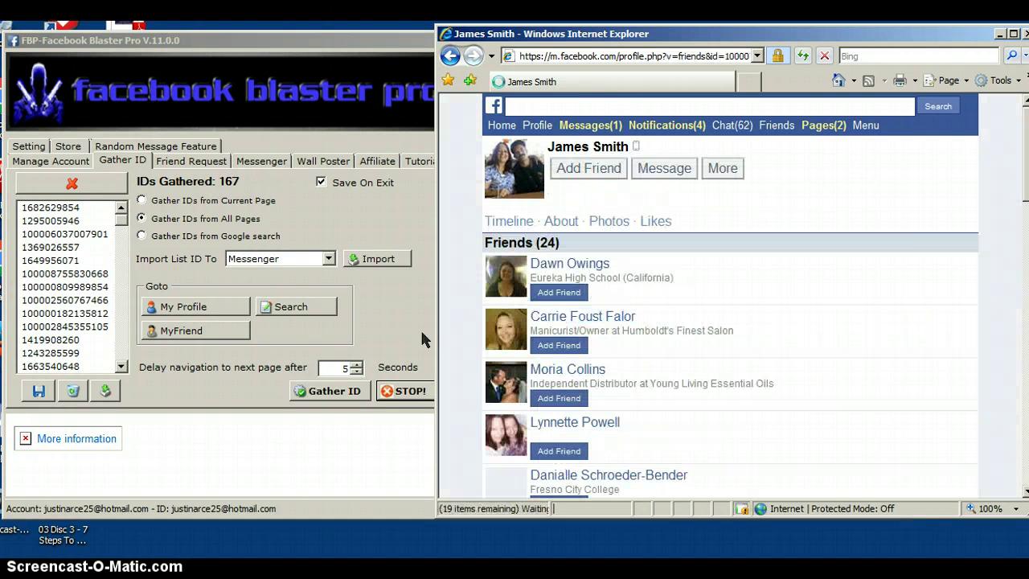
left_click(333, 392)
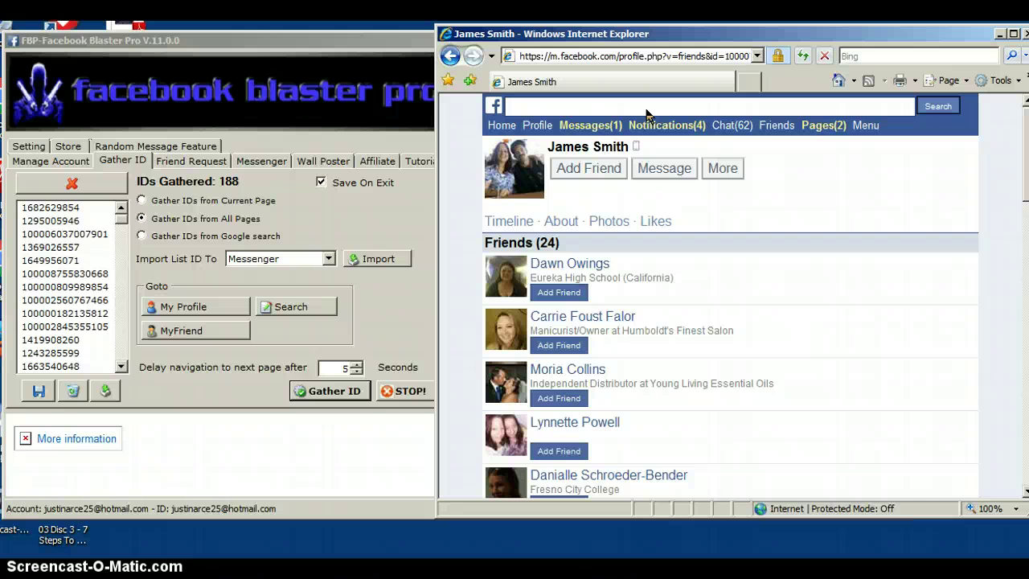
left_click(410, 391)
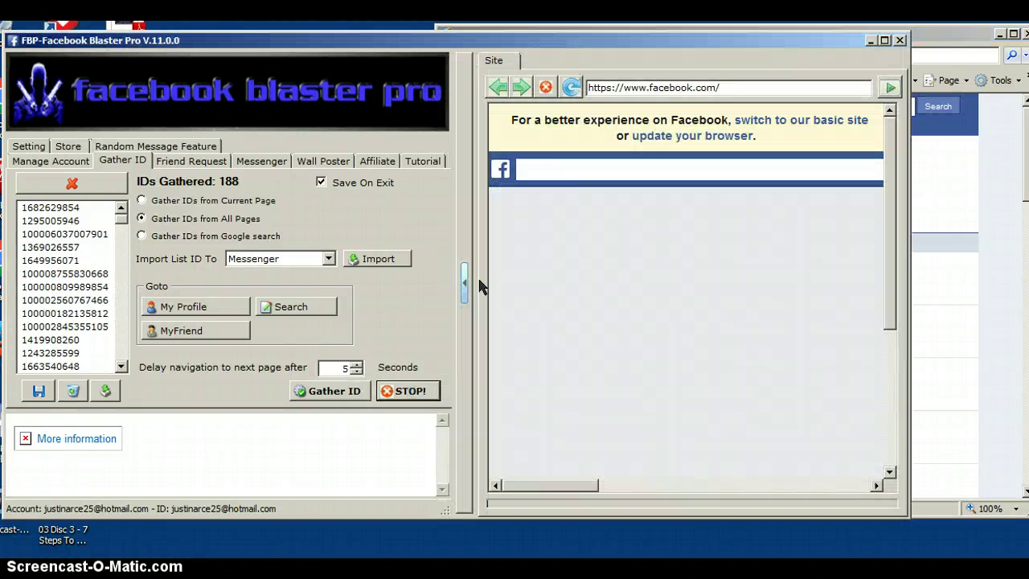
Step: Return to the browser, search Facebook for "work from home" and open the "work From home LEGIT" group
left_click(921, 33)
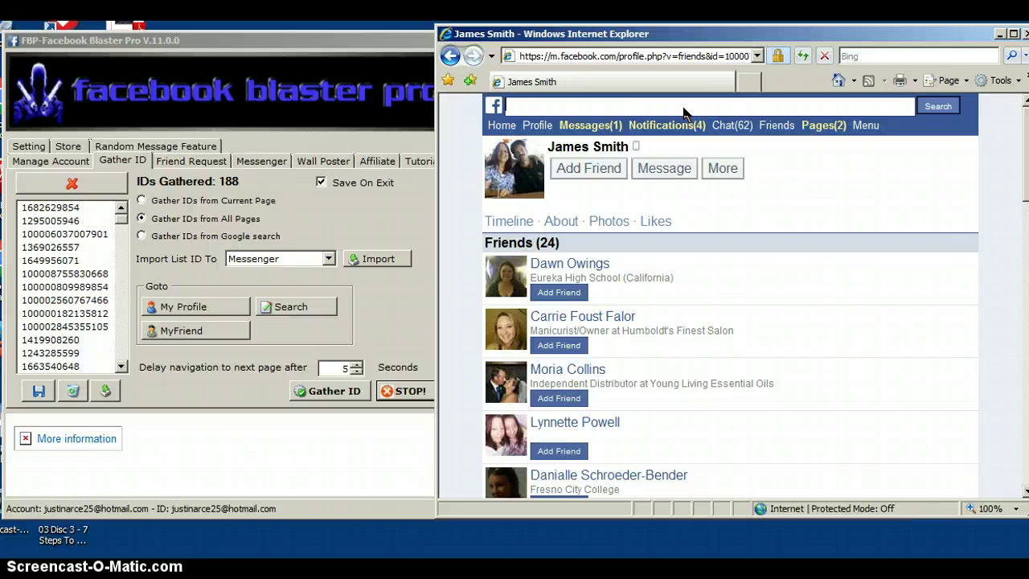
type("work from home")
key("Return")
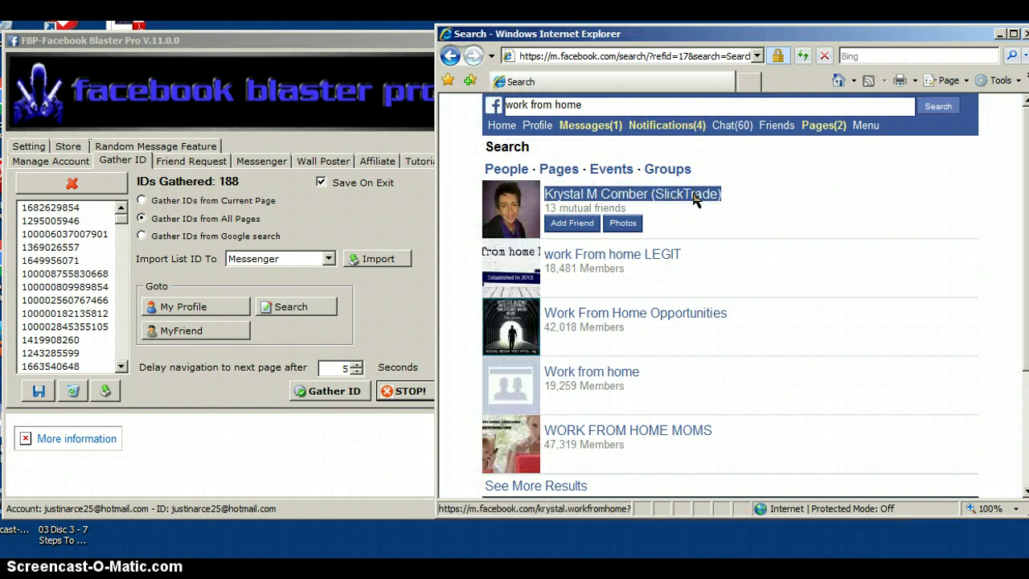
left_click(645, 257)
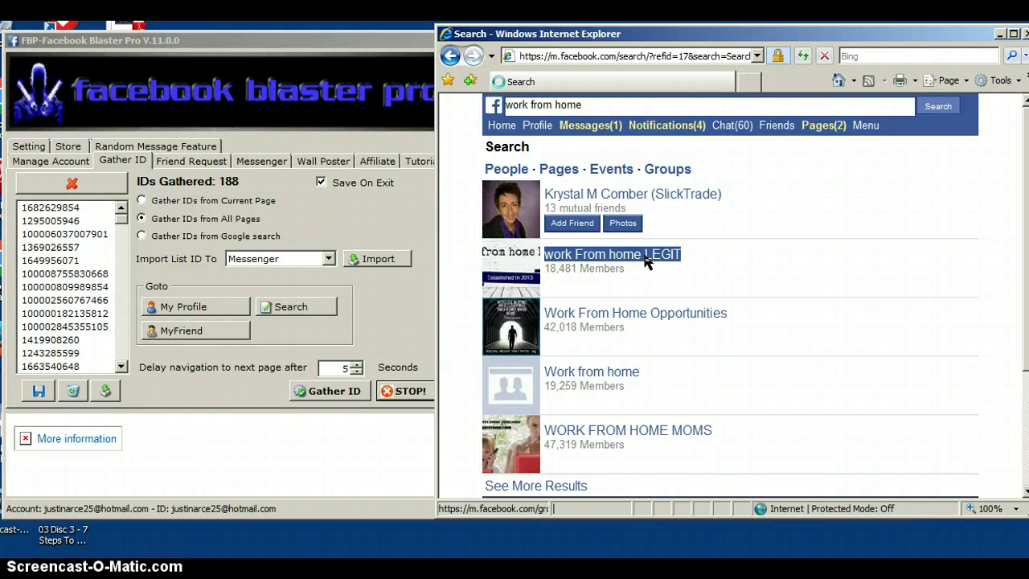
Step: Open the suggested group "Work From Home - Real jobs, Real opportunity" and look through its members list
scroll(689, 239, "down", 2)
scroll(648, 312, "down", 5)
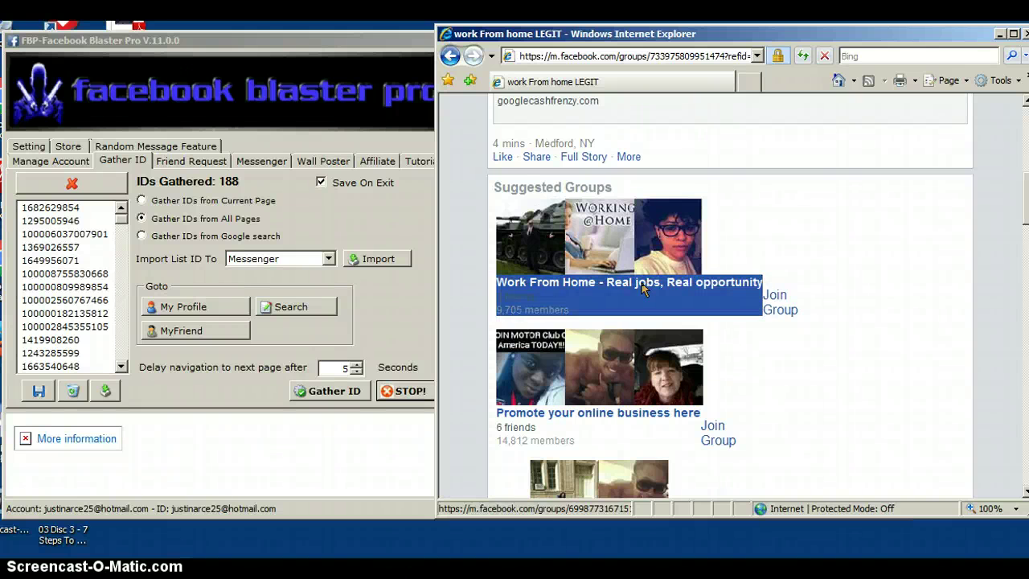
left_click(644, 288)
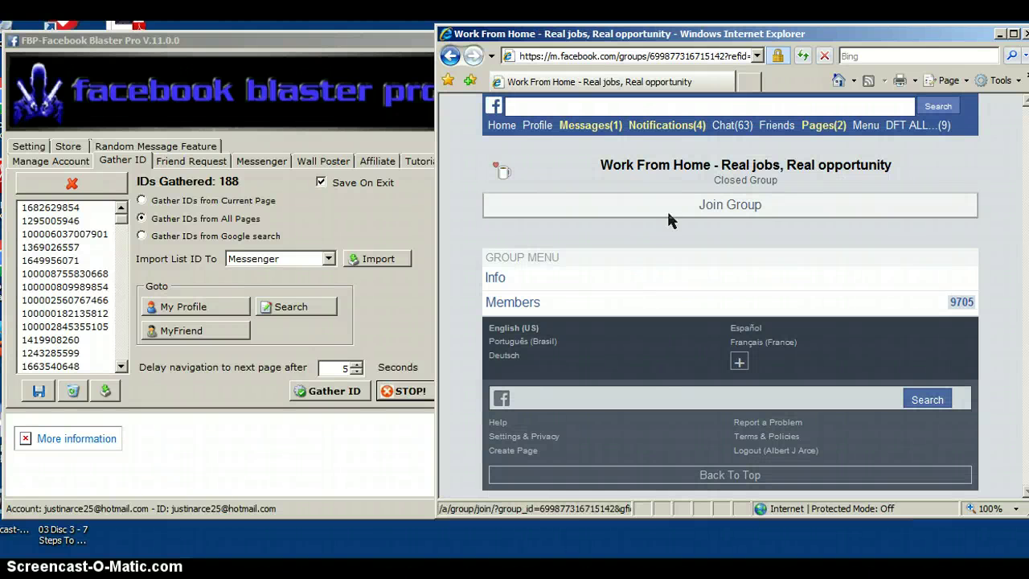
left_click(529, 305)
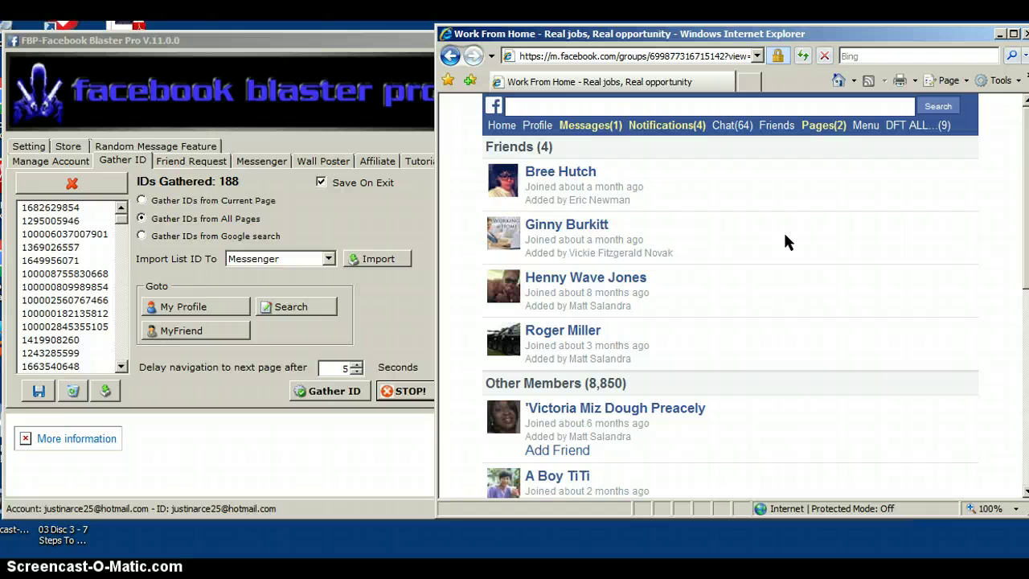
scroll(783, 230, "down", 1)
scroll(760, 232, "up", 1)
scroll(690, 163, "down", 2)
scroll(690, 165, "up", 2)
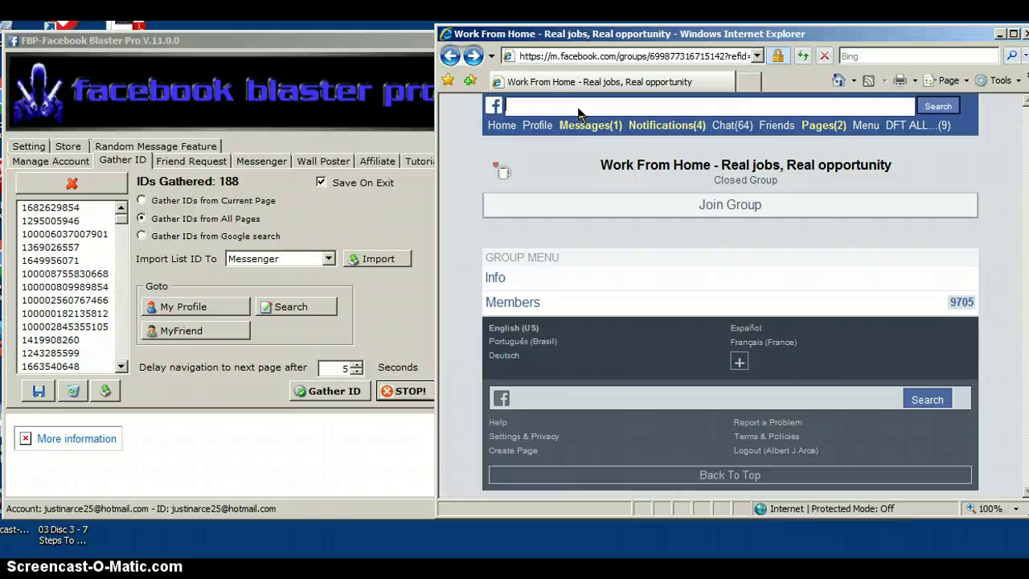
Step: Search Facebook for "ford mustang" and open the "I Love Ford Mustangs" page
type("ford mustang")
key("Return")
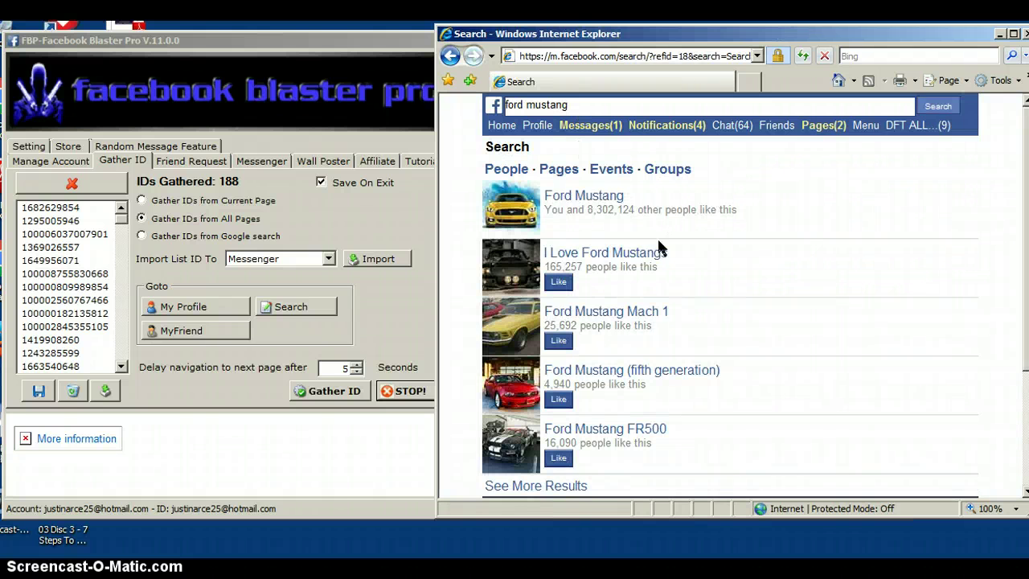
left_click(657, 245)
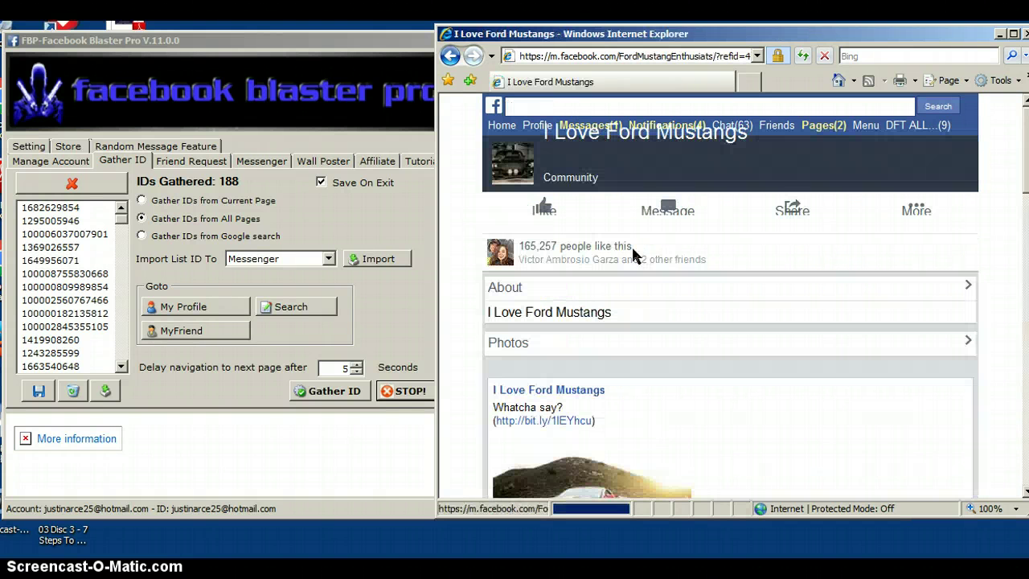
Step: Open the "Whatcha say?" photo post of the red Mustang and show the list of people who like it
scroll(631, 244, "down", 3)
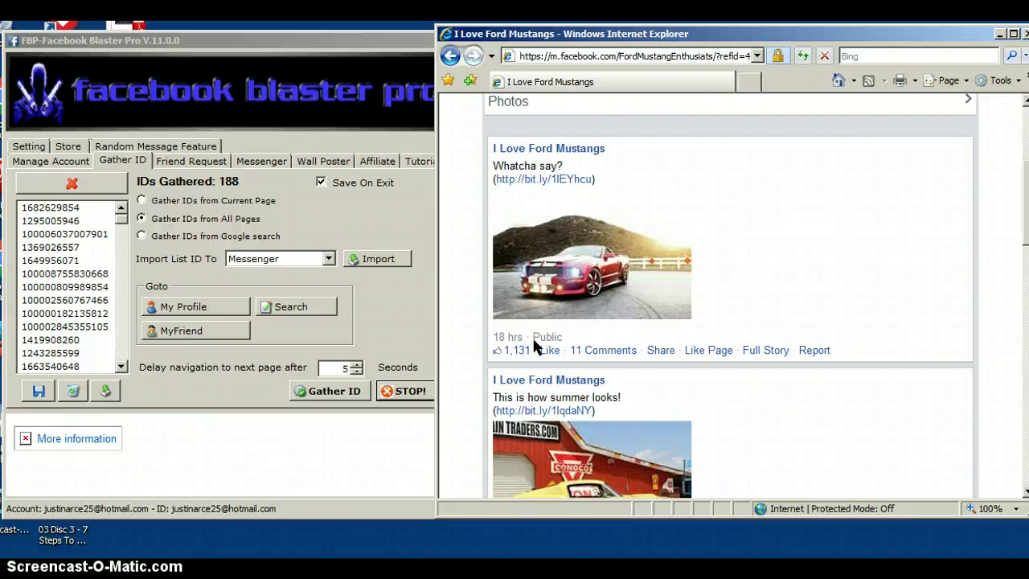
left_click(521, 352)
scroll(562, 338, "down", 1)
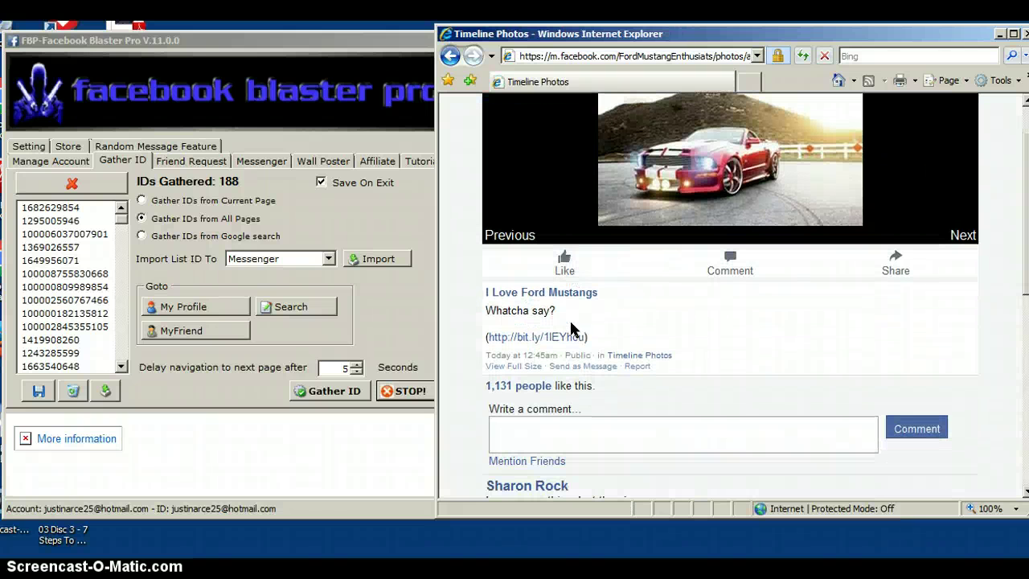
left_click(537, 387)
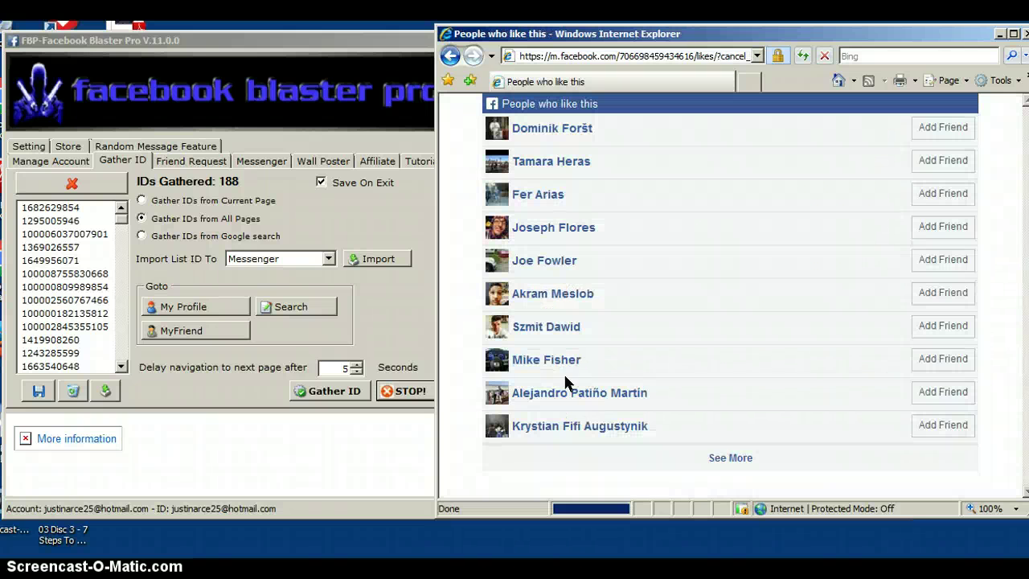
Step: Gather IDs from all pages of the Mustang photo's list of likers, and stop the gathering
left_click(336, 394)
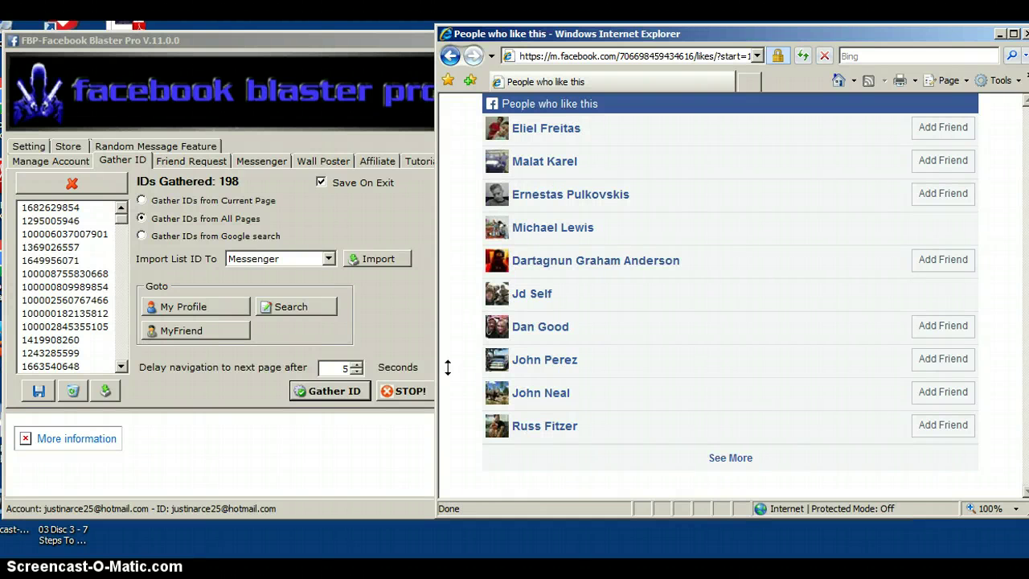
left_click_drag(510, 294, 550, 292)
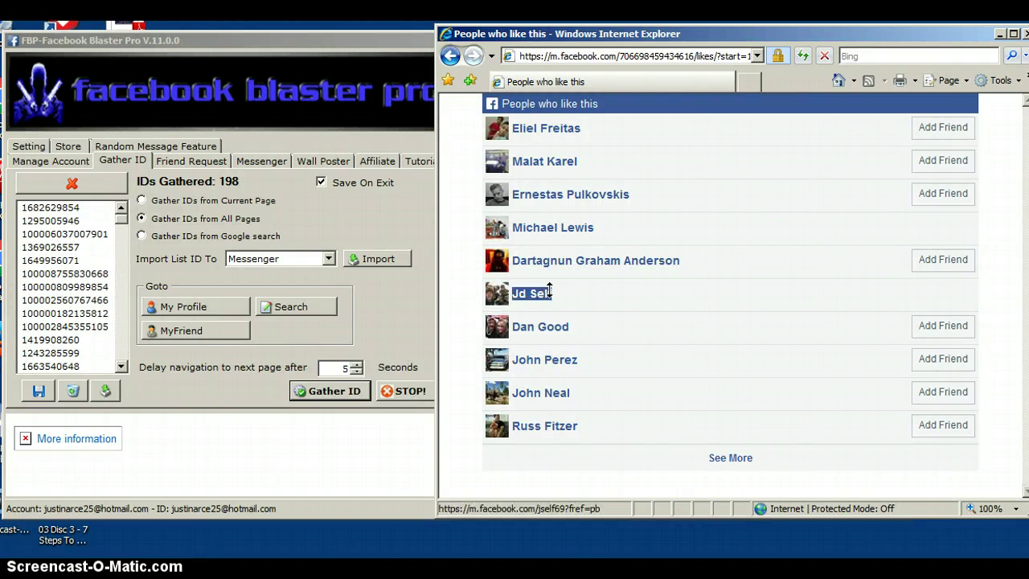
left_click(391, 393)
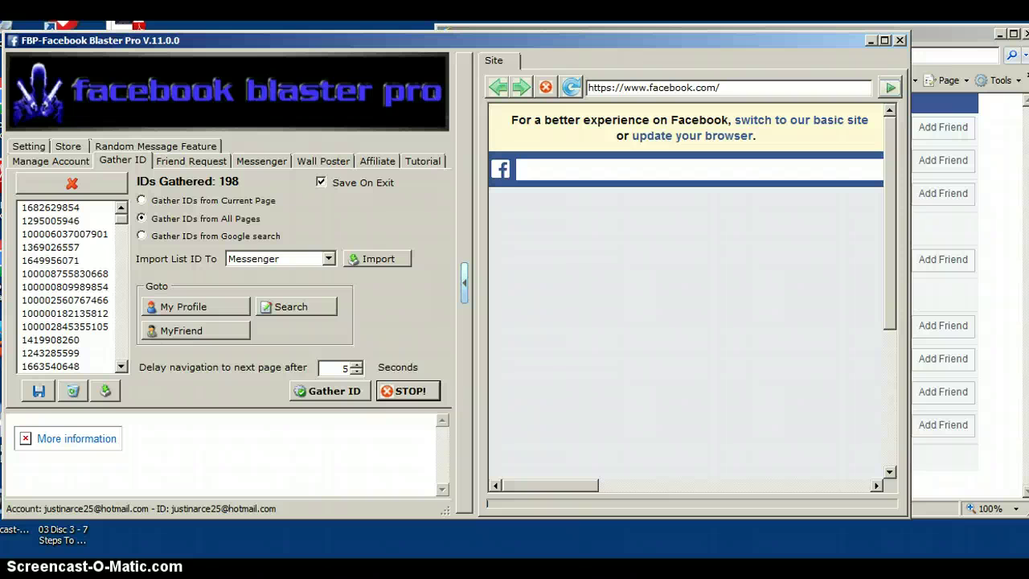
Step: Choose Messenger as the import target and import the gathered ID list into it
left_click(329, 259)
left_click(283, 285)
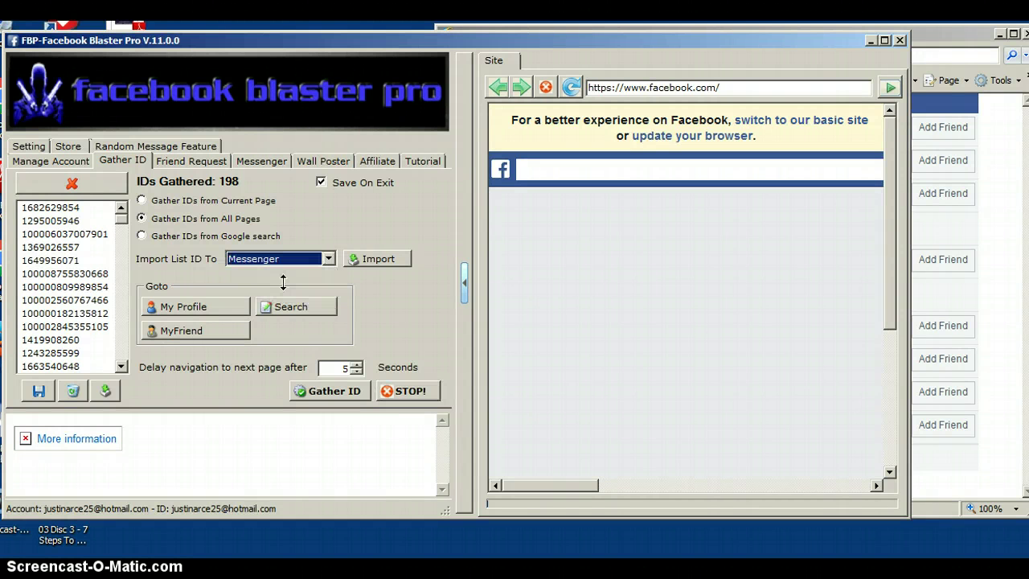
left_click(385, 258)
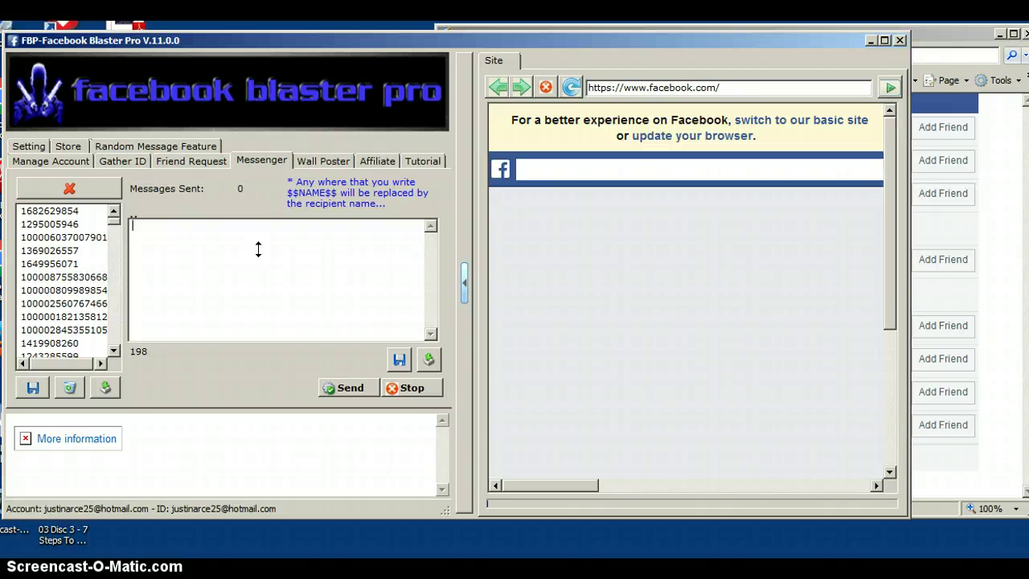
Step: Write the first Messenger message line as "Hey $$NAME$$ how are are you doing?"
type("Hey")
type("$$NAME")
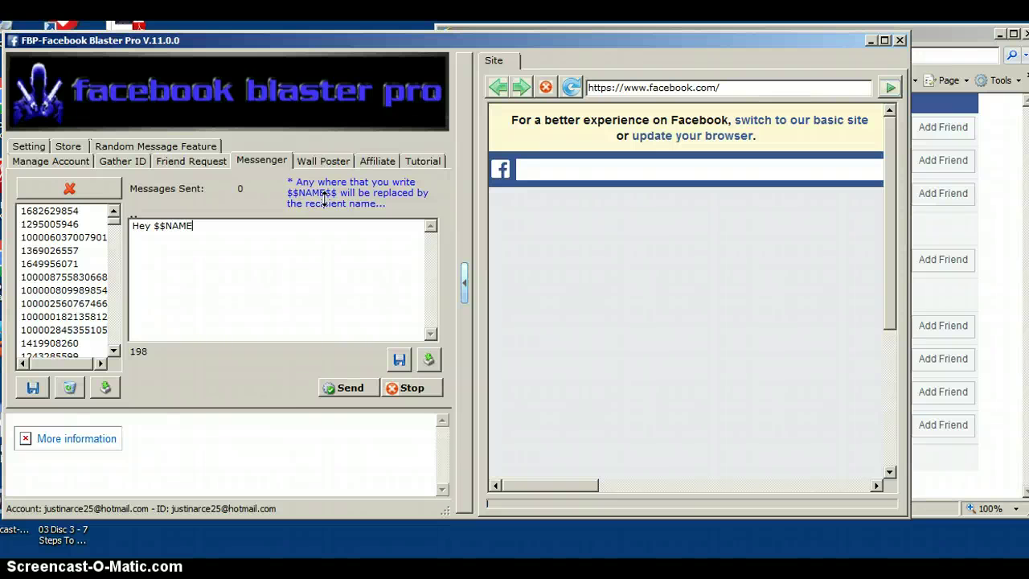
type("$$ how are are you doing")
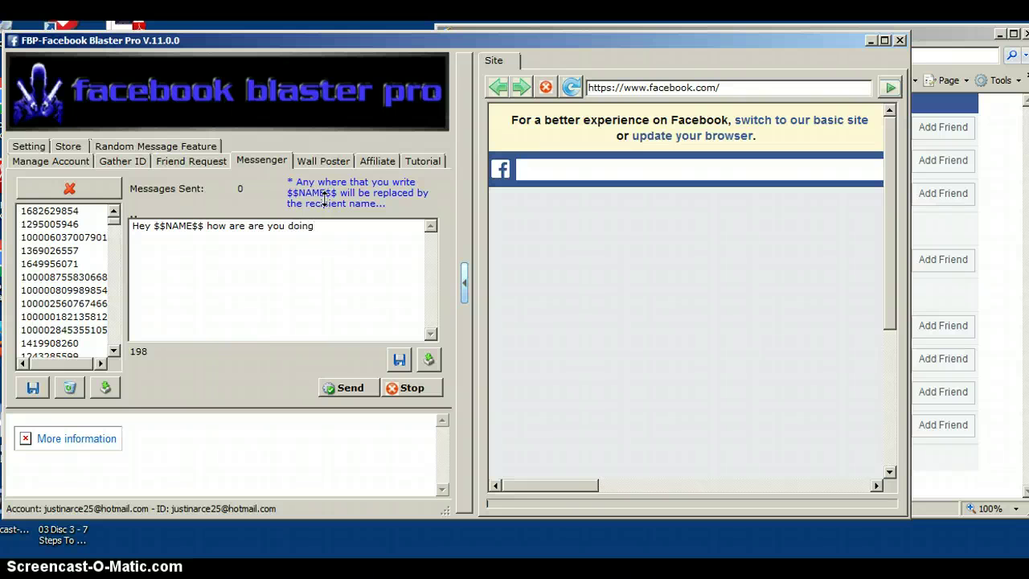
type("?  ")
Step: Add a second message after a blank line: "Hey $$NAME$$ add me lets chat!"
type("Hey ")
type("$$NAM")
type("E$$")
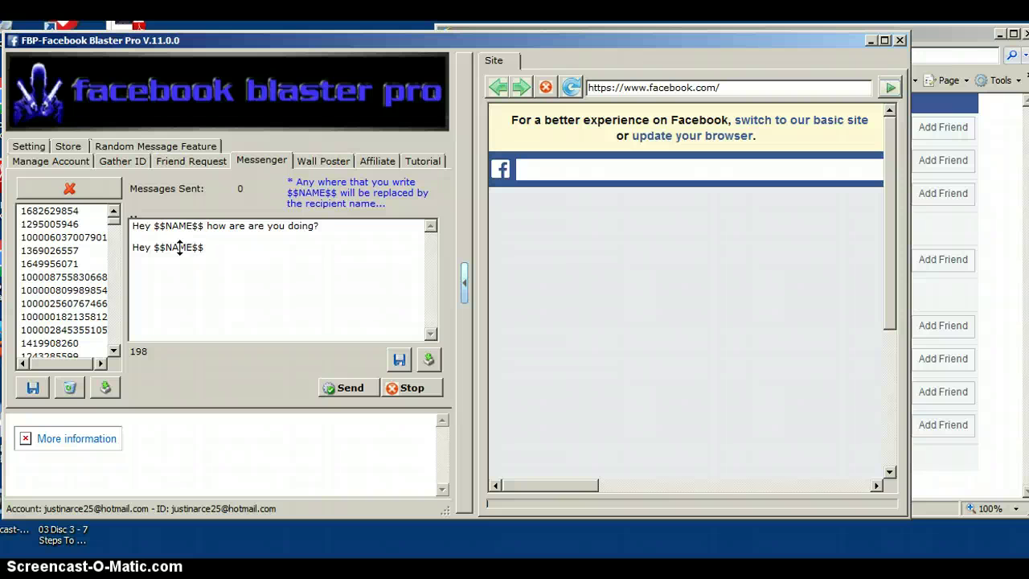
type("add me lets chat!")
Step: Add a third message after another blank line: "Hey $$NAME$$ add me lets network!"
key("Return")
key("Return")
type("Hey ")
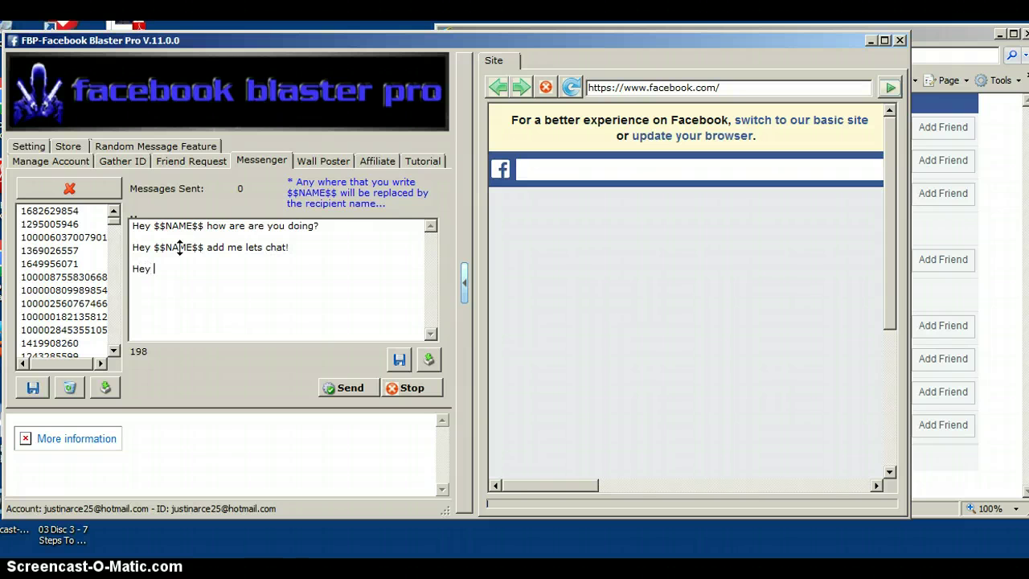
type("$$NAME$$")
key("BackSpace")
key("BackSpace")
type("$$ d me")
key("BackSpace")
key("BackSpace")
key("BackSpace")
key("BackSpace")
type("add me")
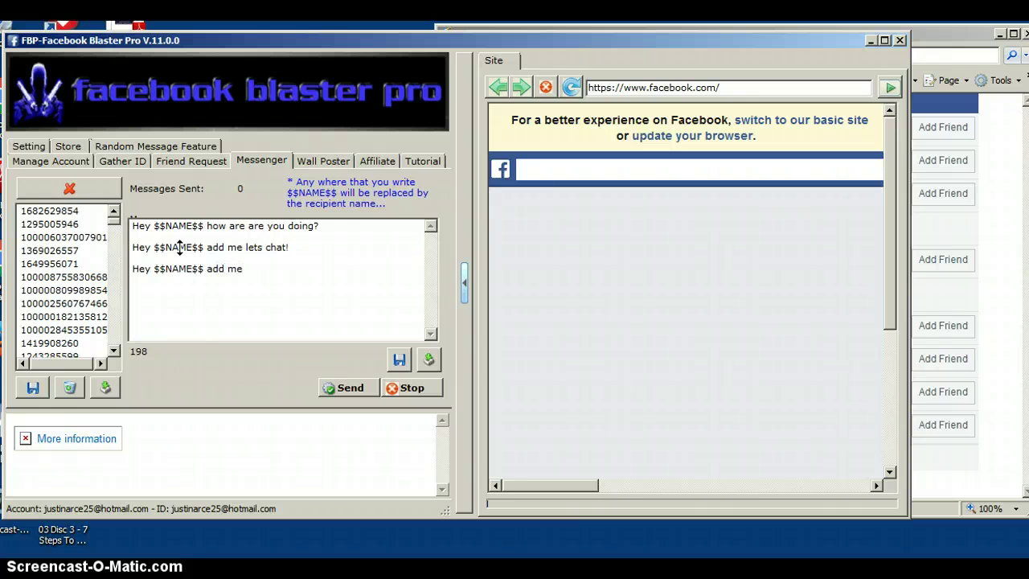
type(" lets network!")
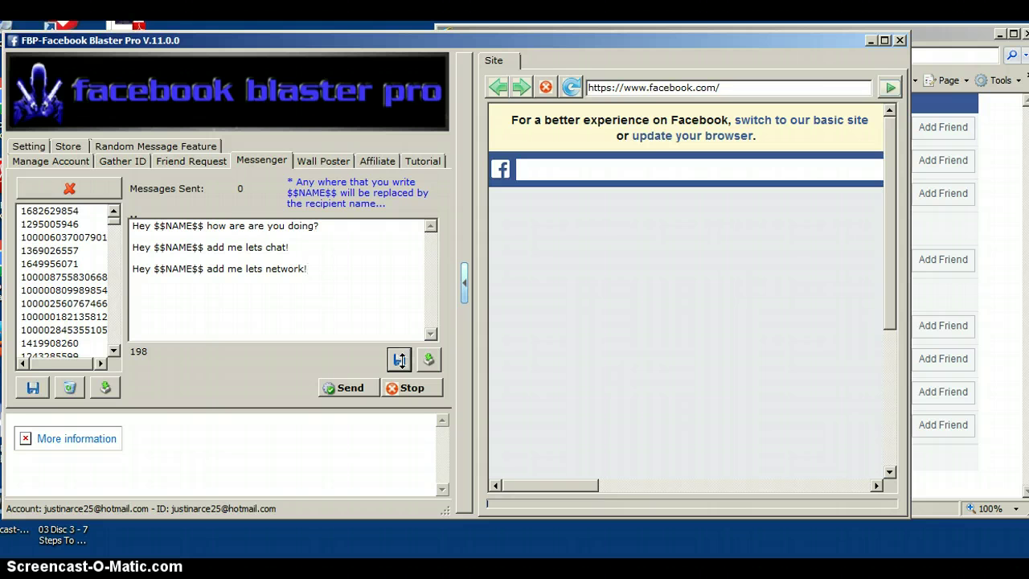
Step: Open the dialog for saving the message text to a file, and dismiss it without saving
left_click(400, 360)
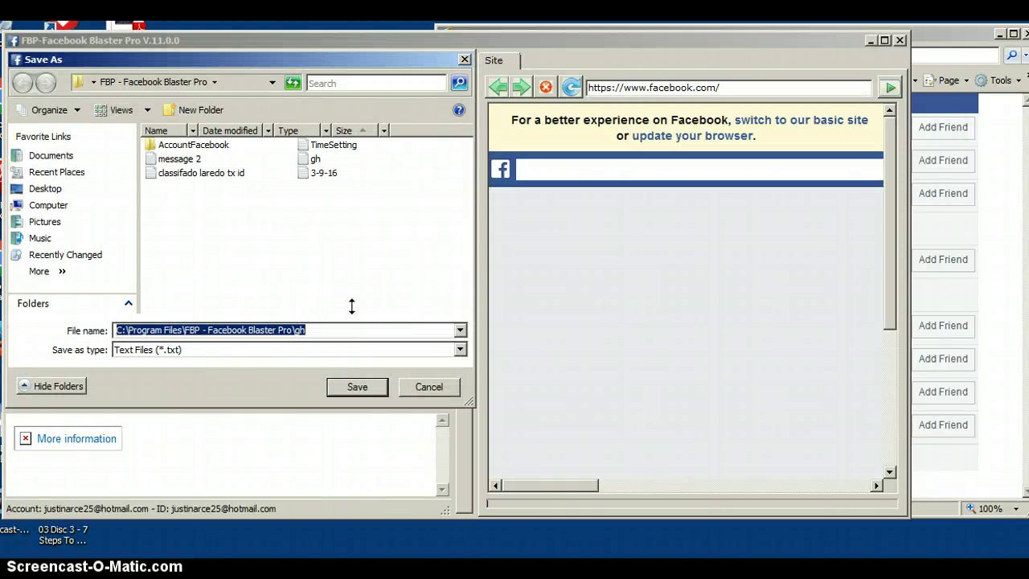
left_click(464, 59)
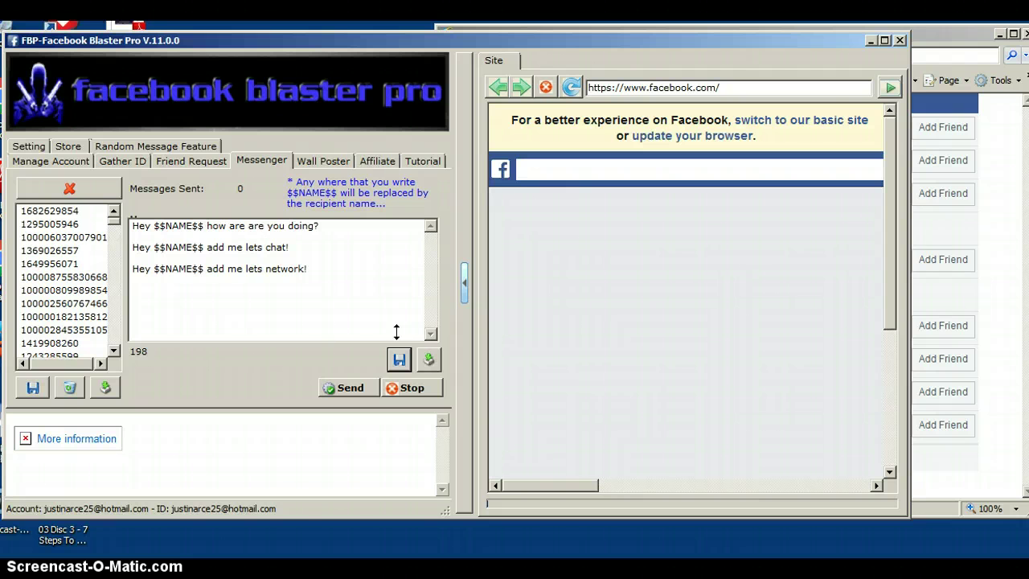
Step: Delete all three message lines from the Messenger text area, leaving no message text
double_click(328, 267)
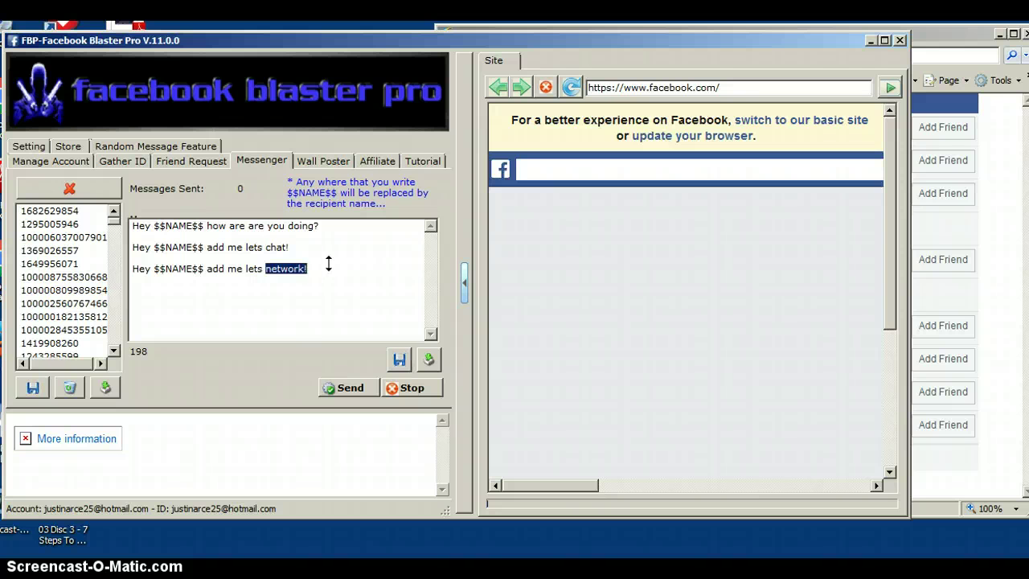
key("BackSpace")
key("BackSpace")
key("BackSpace")
key("BackSpace")
key("BackSpace")
key("BackSpace")
key("BackSpace")
key("BackSpace")
key("BackSpace")
key("BackSpace")
key("BackSpace")
key("BackSpace")
key("BackSpace")
key("BackSpace")
key("BackSpace")
key("BackSpace")
key("BackSpace")
key("BackSpace")
key("BackSpace")
key("BackSpace")
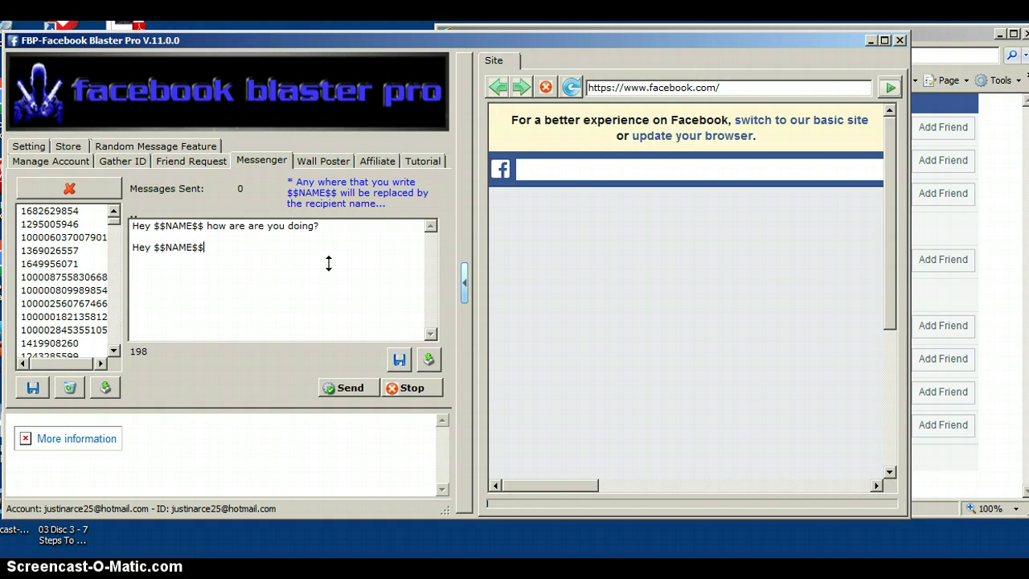
key("BackSpace")
key("BackSpace")
key("BackSpace")
key("BackSpace")
key("BackSpace")
key("BackSpace")
key("BackSpace")
key("BackSpace")
key("BackSpace")
key("BackSpace")
key("BackSpace")
key("BackSpace")
key("BackSpace")
key("BackSpace")
key("BackSpace")
key("BackSpace")
key("BackSpace")
key("BackSpace")
key("BackSpace")
key("BackSpace")
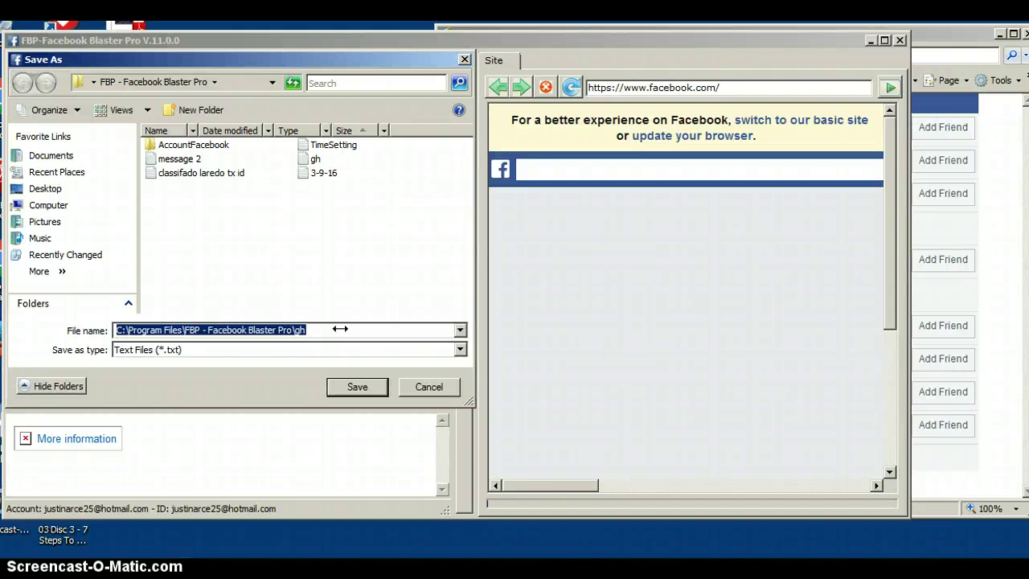
key("BackSpace")
type("fjgjg")
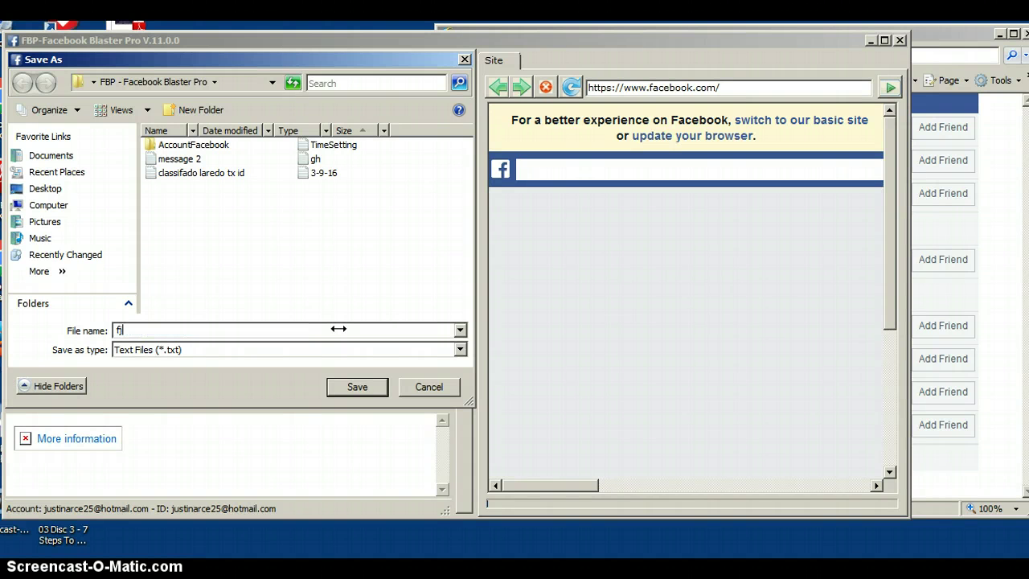
key("BackSpace")
key("BackSpace")
key("BackSpace")
key("BackSpace")
key("BackSpace")
left_click(428, 386)
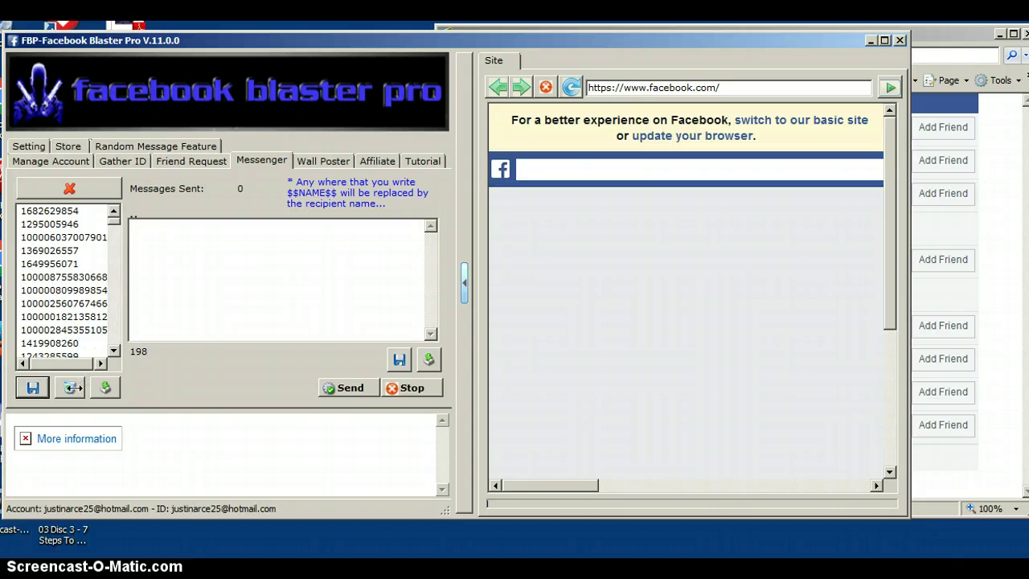
Step: Clear all message IDs from the Messenger recipient list and load the saved ID file 3-9-16 instead
left_click(70, 387)
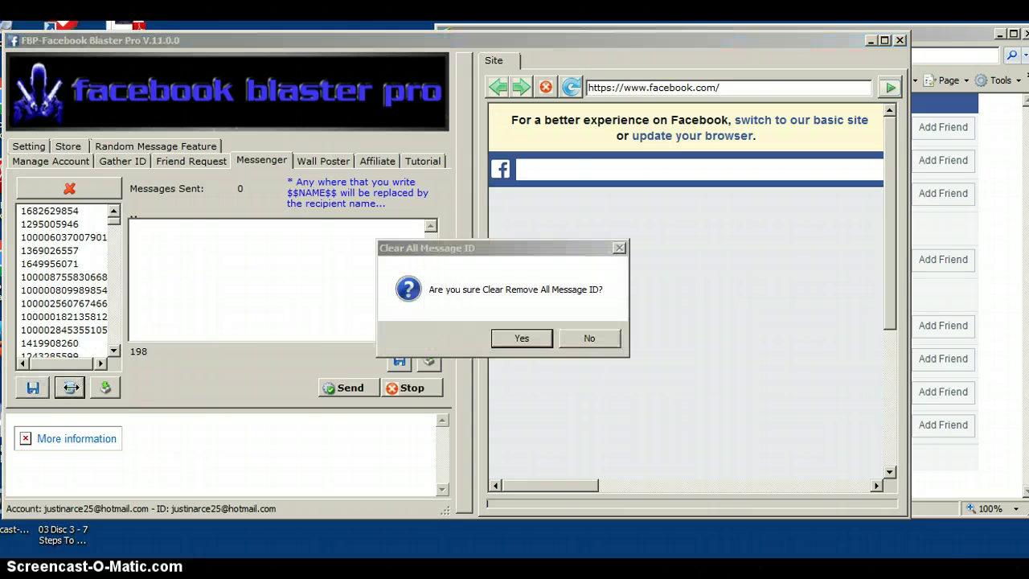
left_click(521, 338)
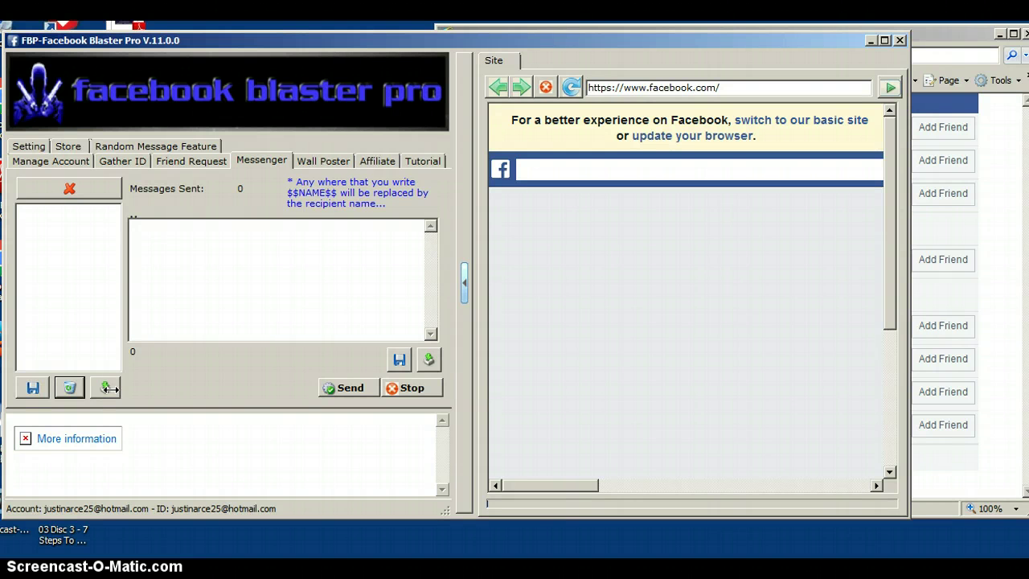
left_click(106, 387)
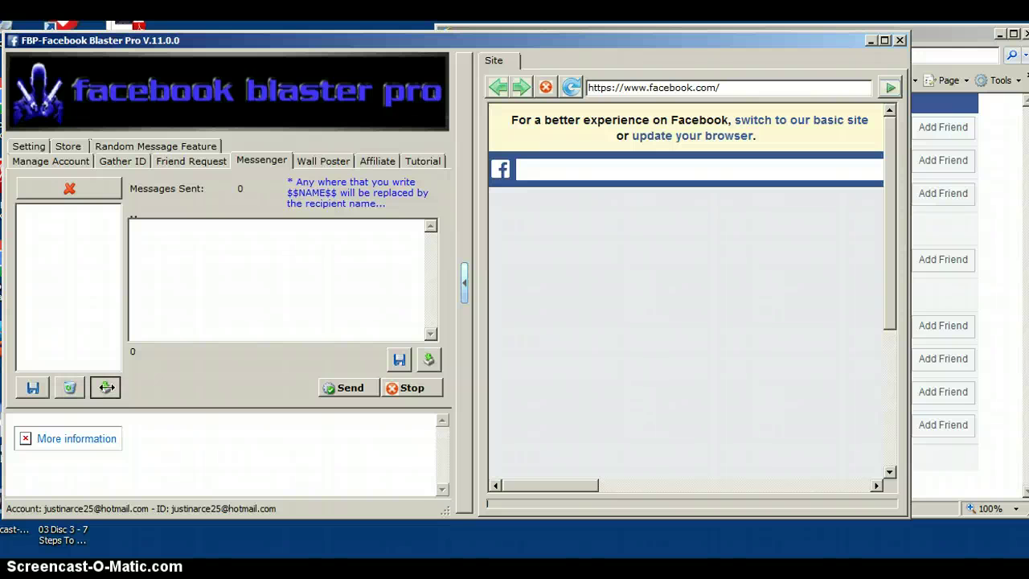
left_click(318, 174)
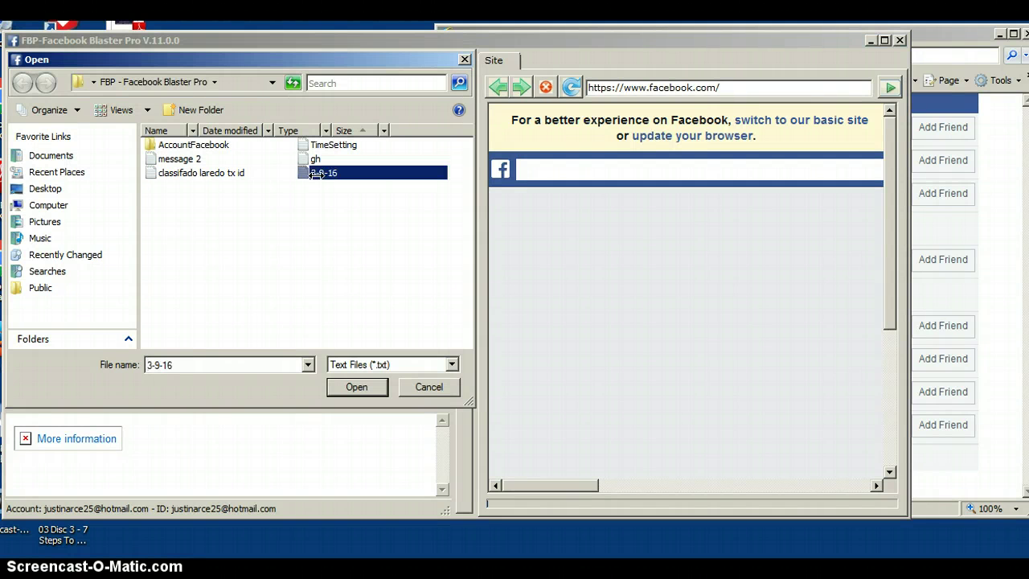
left_click(356, 388)
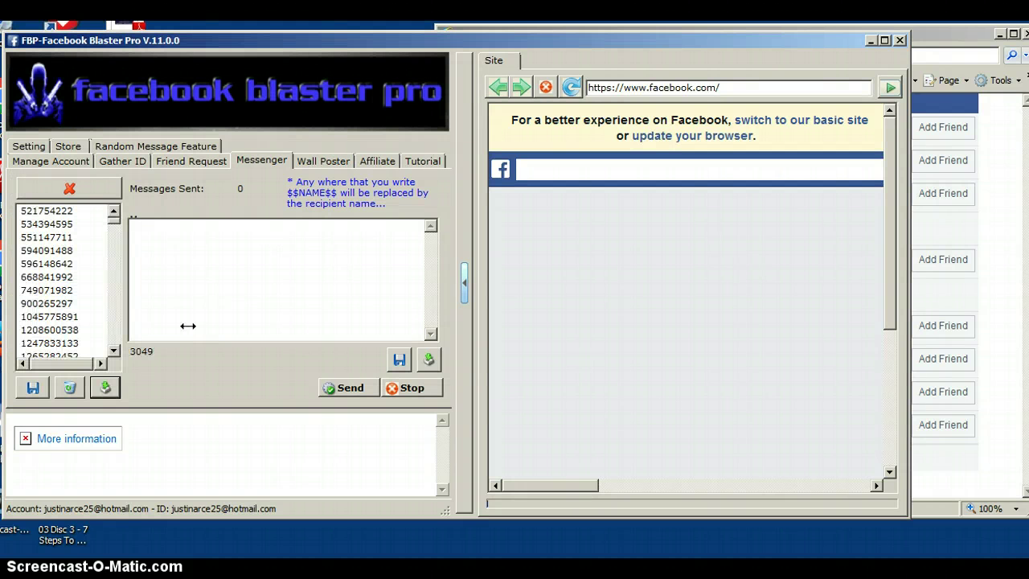
Step: Remove all the loaded IDs from the Messenger recipient list, confirming the removal
left_click(70, 386)
left_click(518, 339)
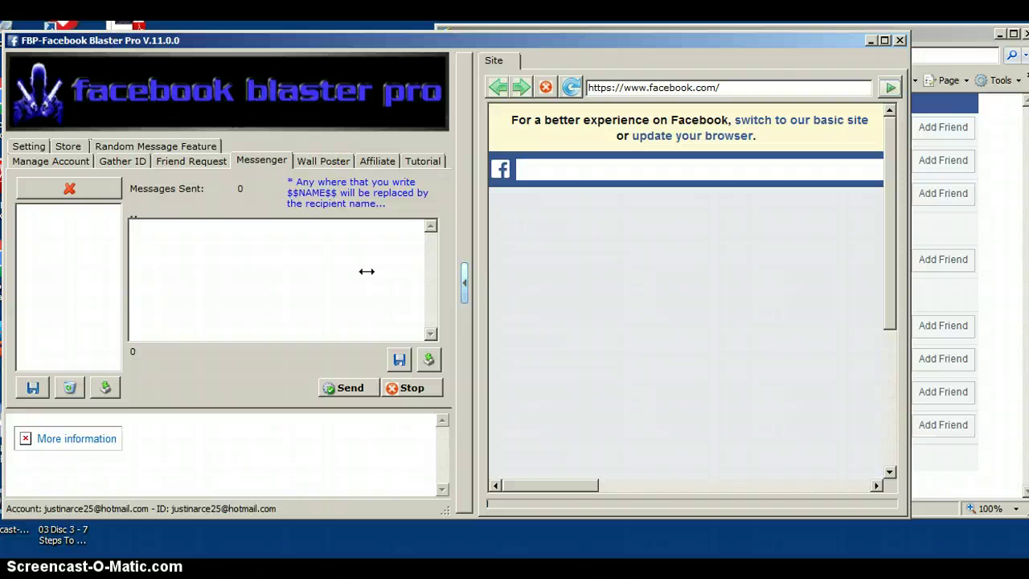
Step: Look over the account management and tutorial pages, and show the delay and send-limit settings for friend requests, messages and wall posts
left_click(65, 158)
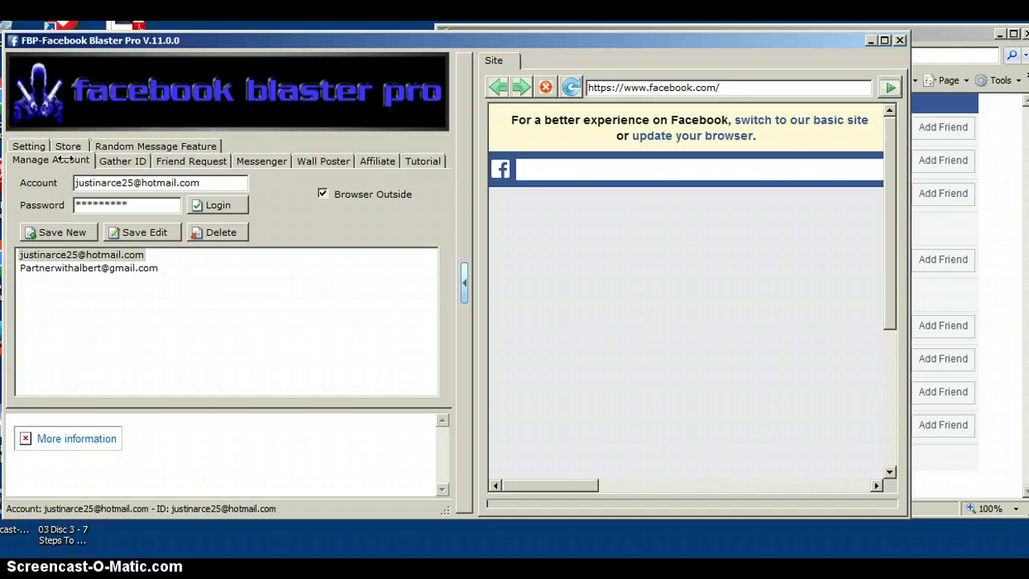
left_click(37, 146)
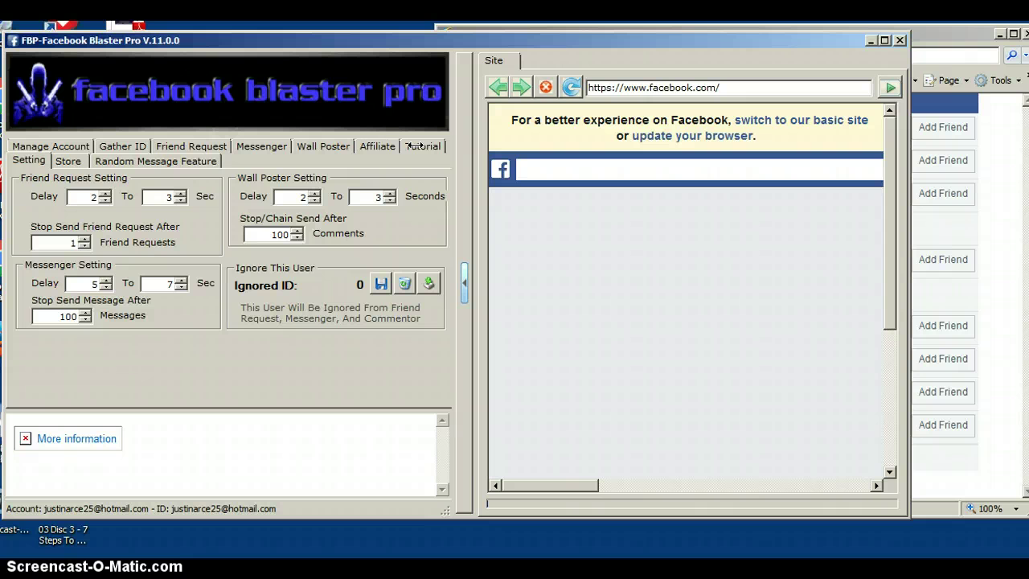
left_click(417, 146)
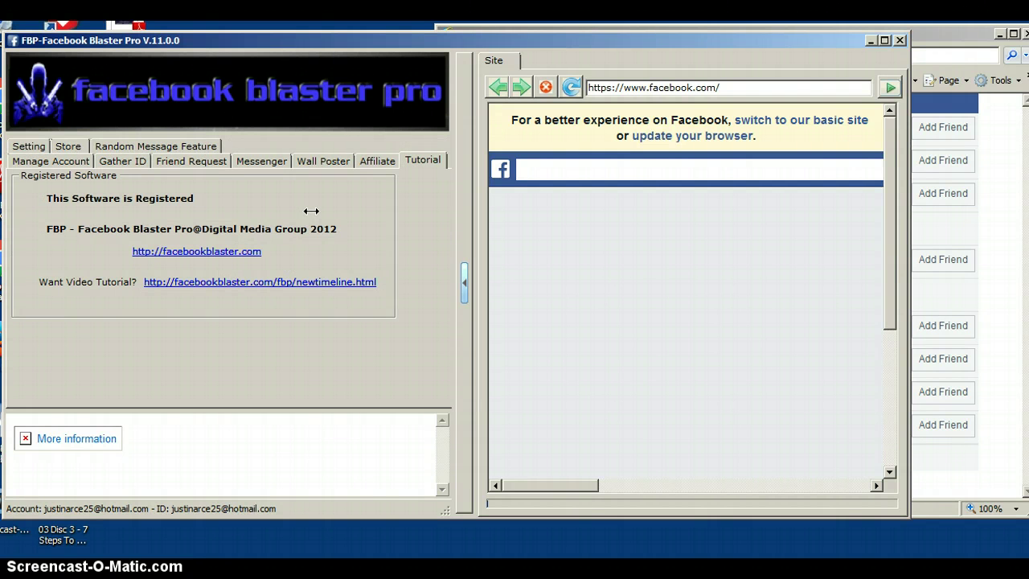
left_click(29, 145)
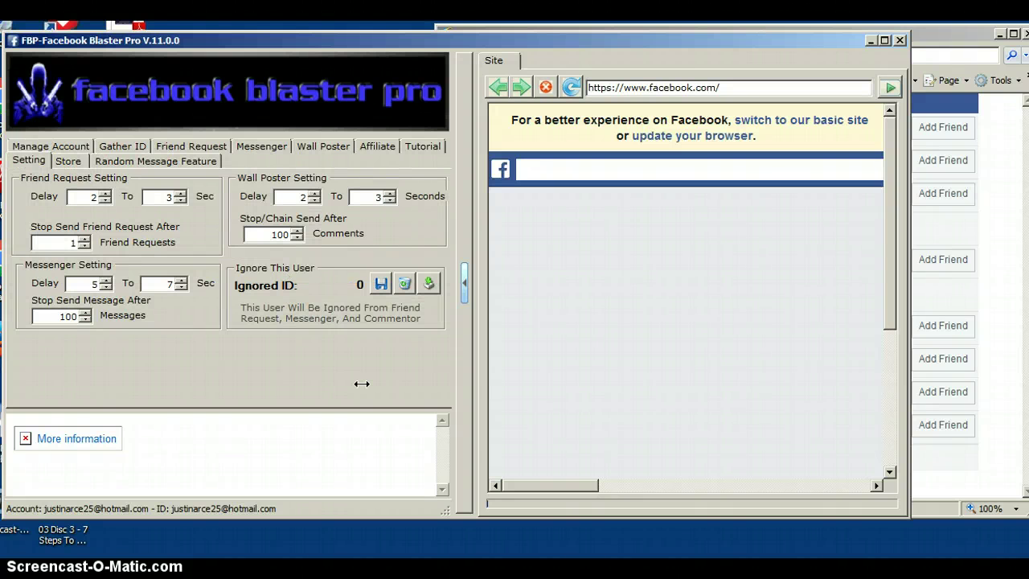